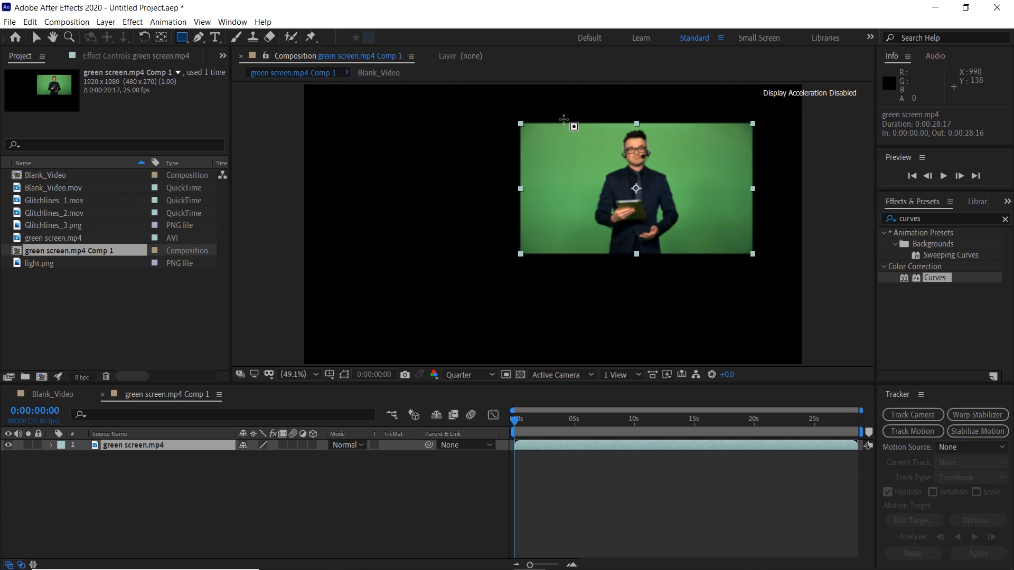
Mask the green screen.mp4 layer with a rectangle around the presenter and apply the Keylight (1.2) effect to it
left_click_drag(563, 110, 707, 258)
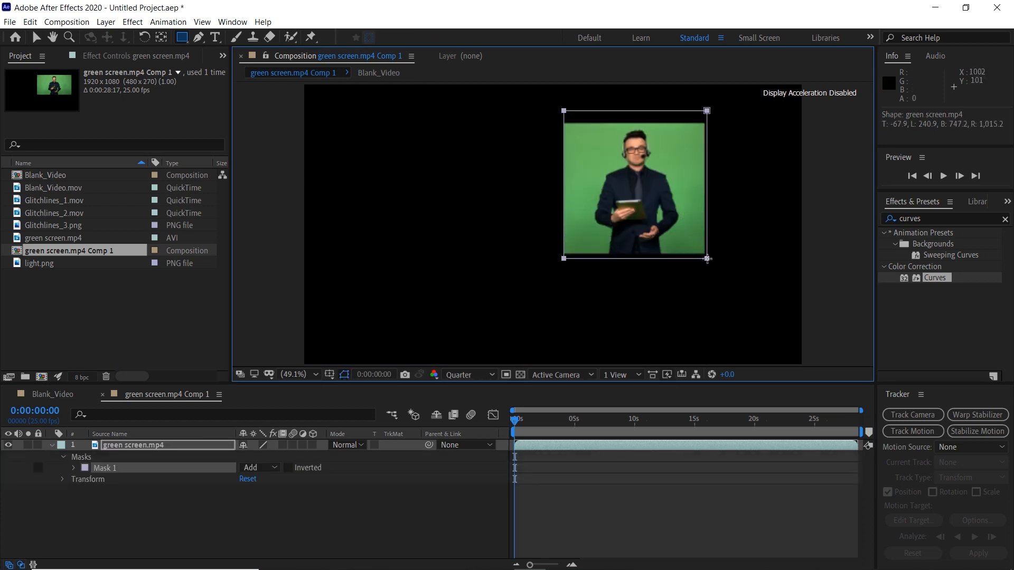
left_click(153, 449)
left_click(939, 227)
left_click(900, 219)
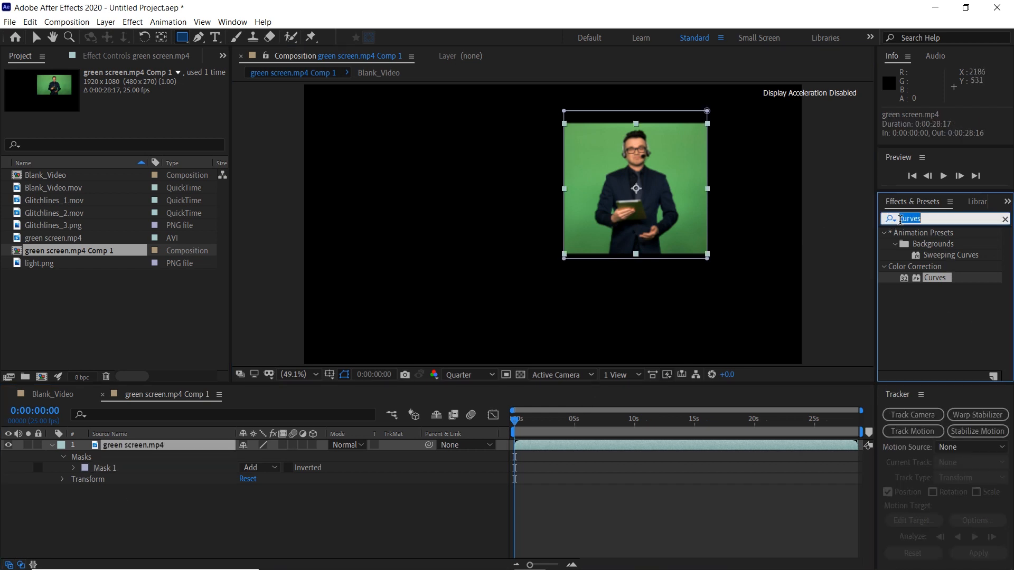
type("ke")
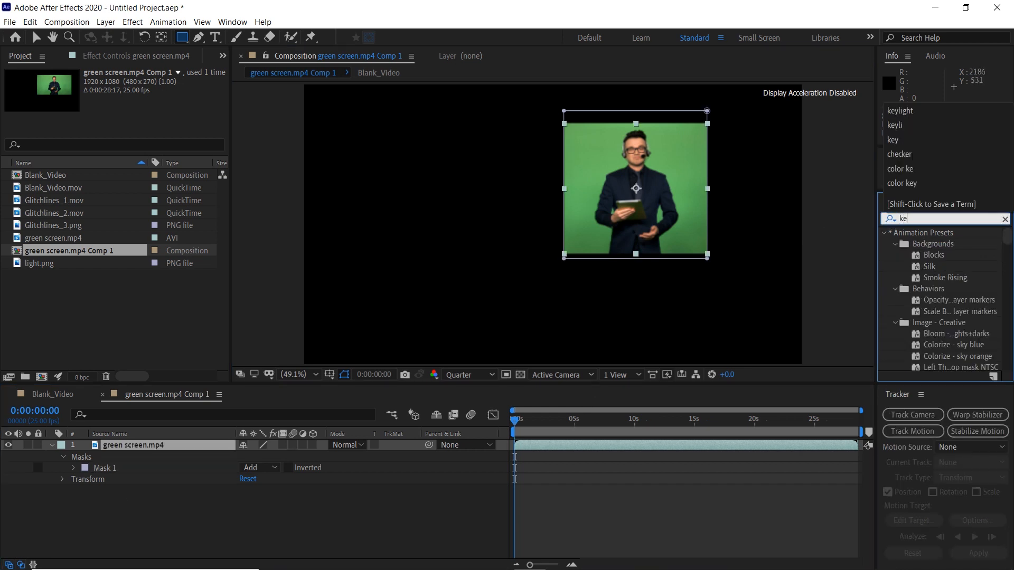
type("ylight")
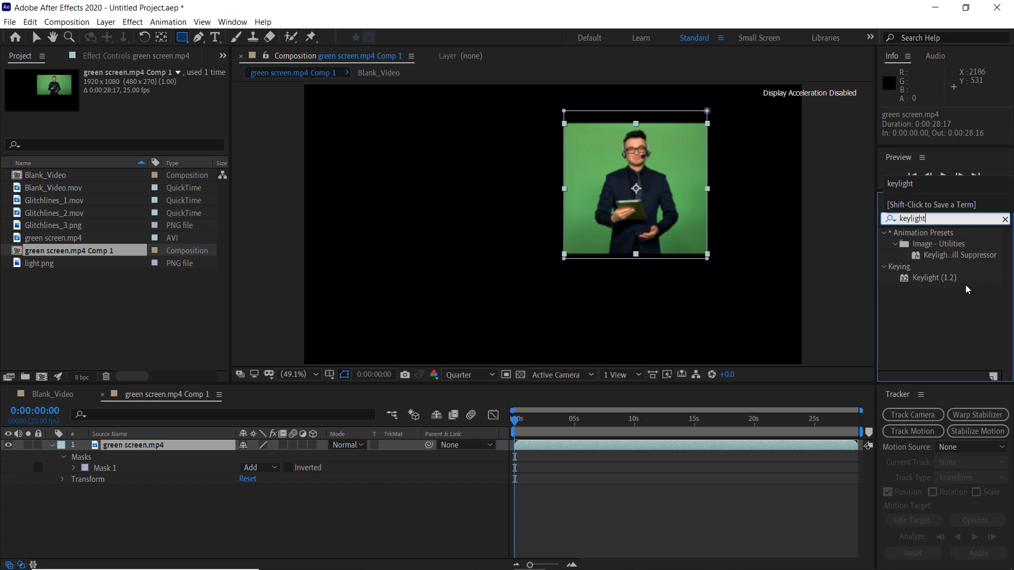
double_click(934, 278)
Key out the sampled green background over the transparency grid, with the Screen Matte Clip Black at 36 and Clip White at 52
left_click(149, 167)
left_click(597, 168)
left_click(521, 374)
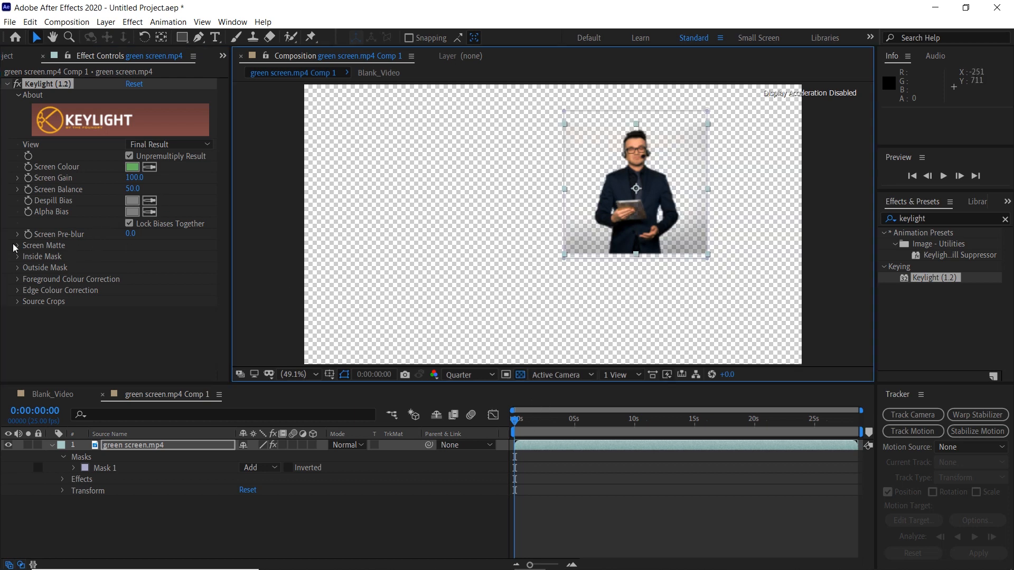
left_click(18, 245)
left_click_drag(127, 268, 157, 254)
left_click(51, 445)
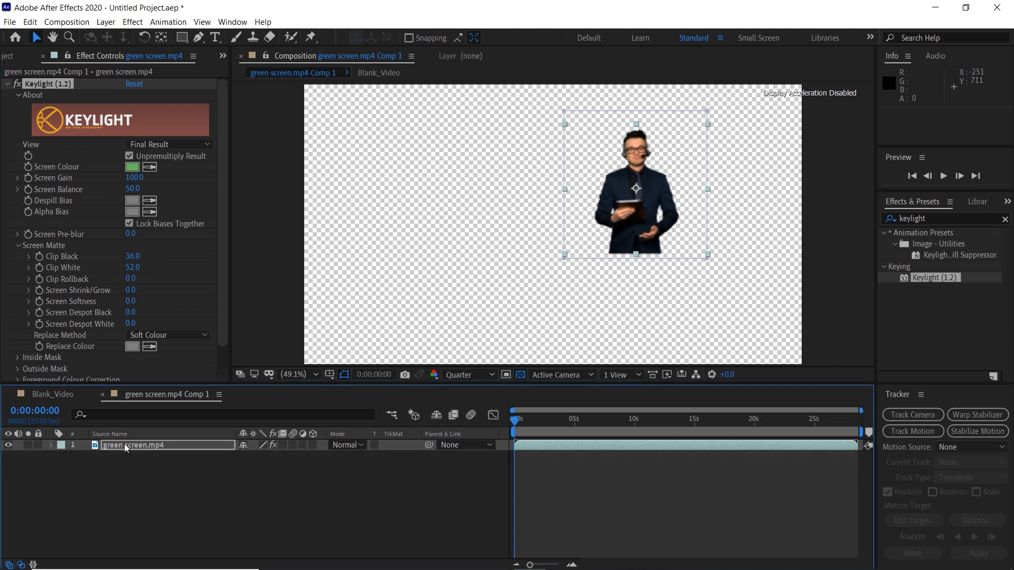
Add Glitchlines_1.mov, Glitchlines_2.mov and Glitchlines_3.png to the composition above the green screen.mp4 layer
left_click(13, 57)
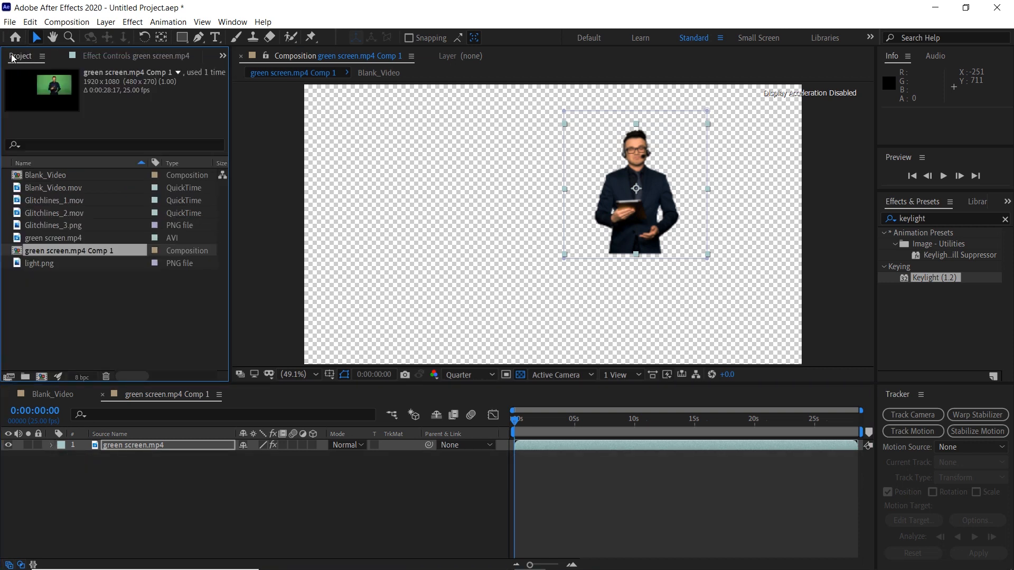
left_click(60, 201)
left_click(62, 214, "ctrl")
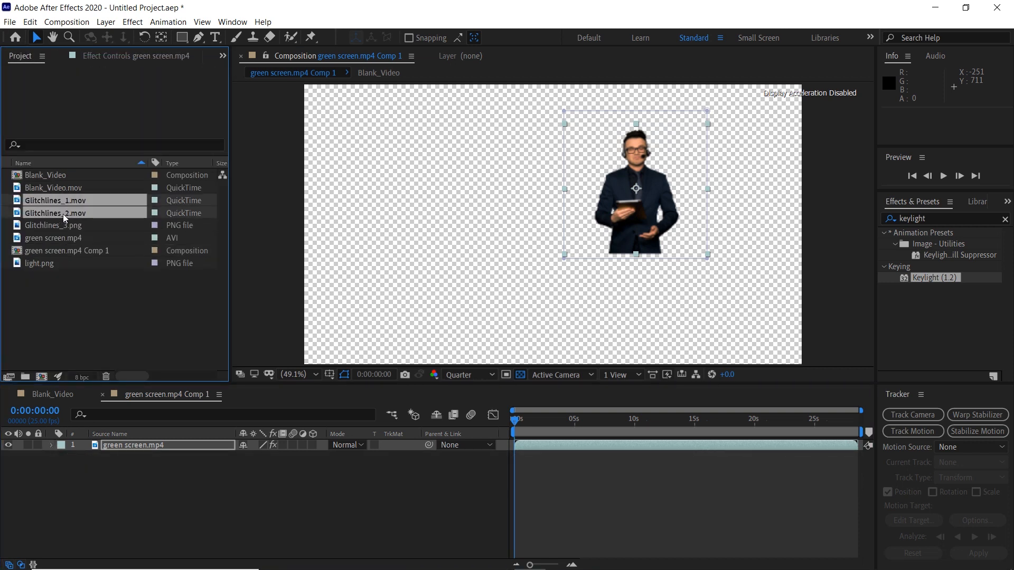
left_click(68, 230, "ctrl")
left_click_drag(74, 223, 127, 445)
Scale the three glitch line layers down to about 48% and position them over the presenter
left_click_drag(801, 84, 679, 159)
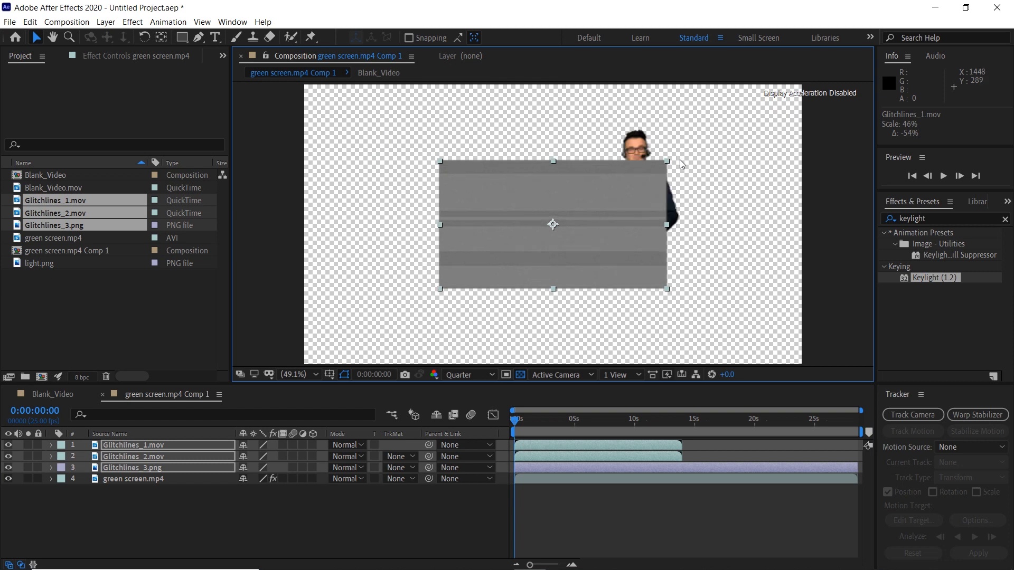
left_click_drag(618, 246, 693, 219)
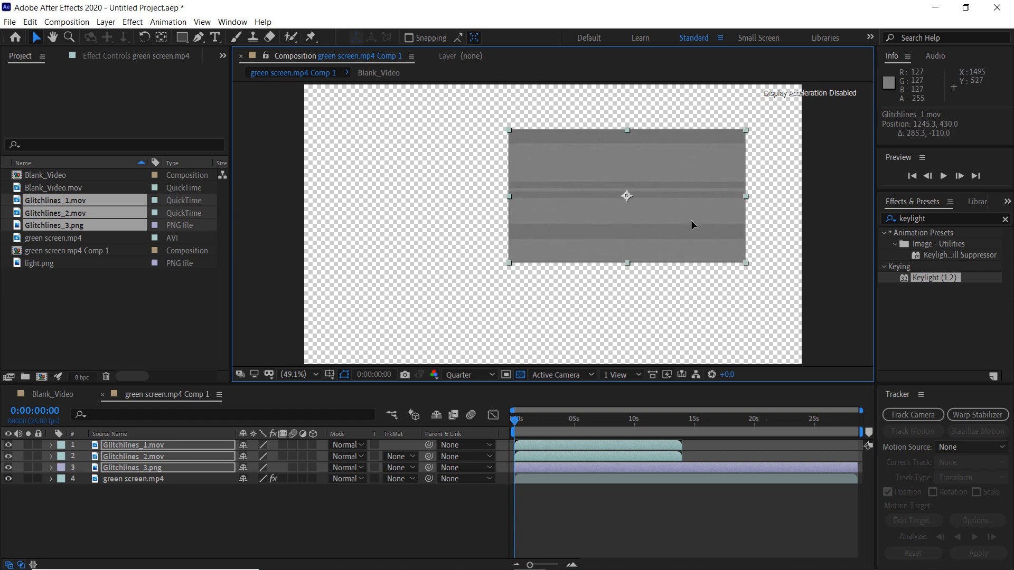
left_click_drag(749, 132, 750, 128)
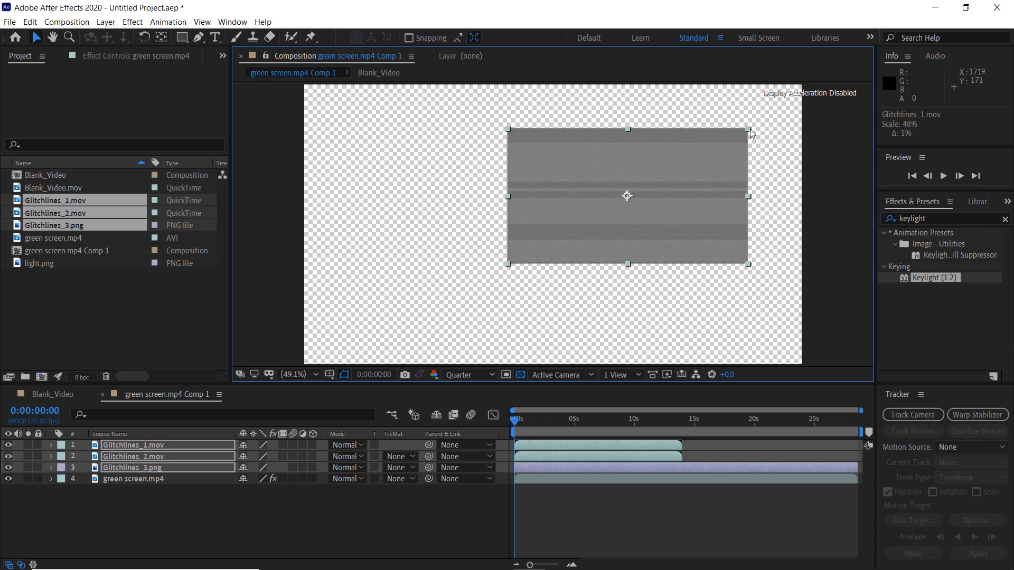
Hide the Glitchlines_2.mov and Glitchlines_3.png layers
left_click(99, 523)
left_click_drag(8, 457, 8, 468)
left_click(137, 457)
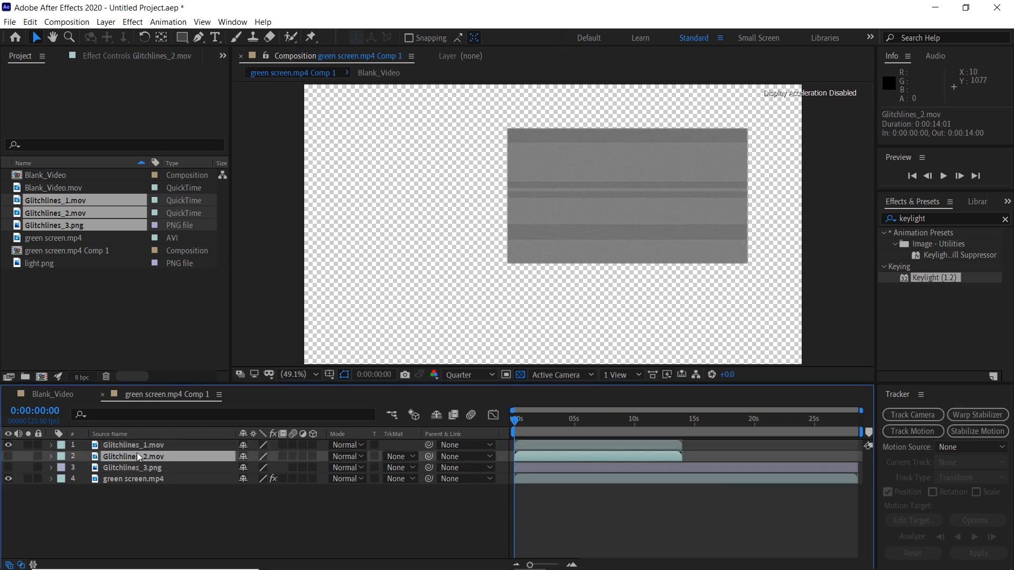
Set the Glitchlines_1.mov layer's blending mode to Hard Light and preserve the underlying transparency
left_click(162, 444)
left_click(351, 444)
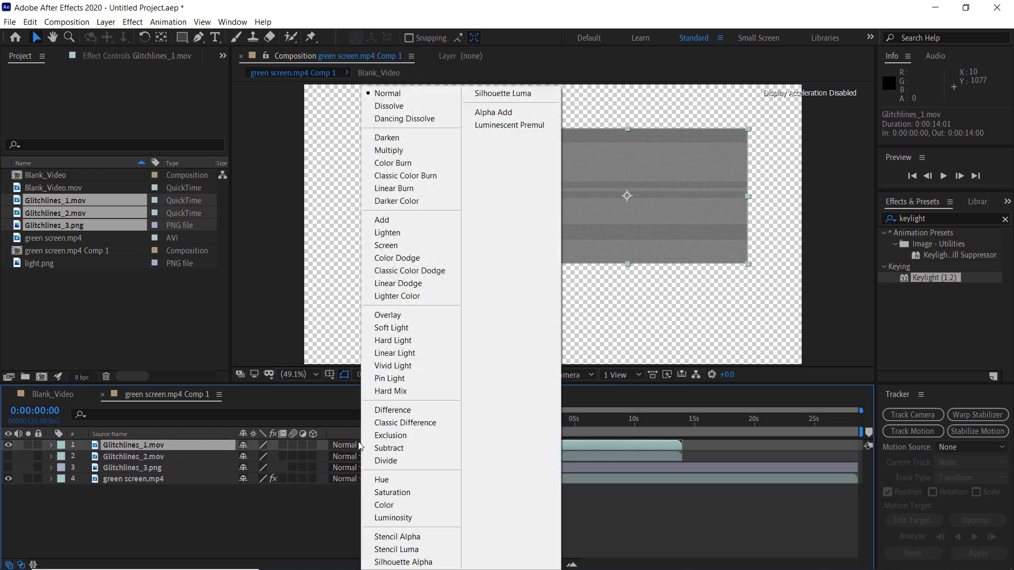
left_click(404, 342)
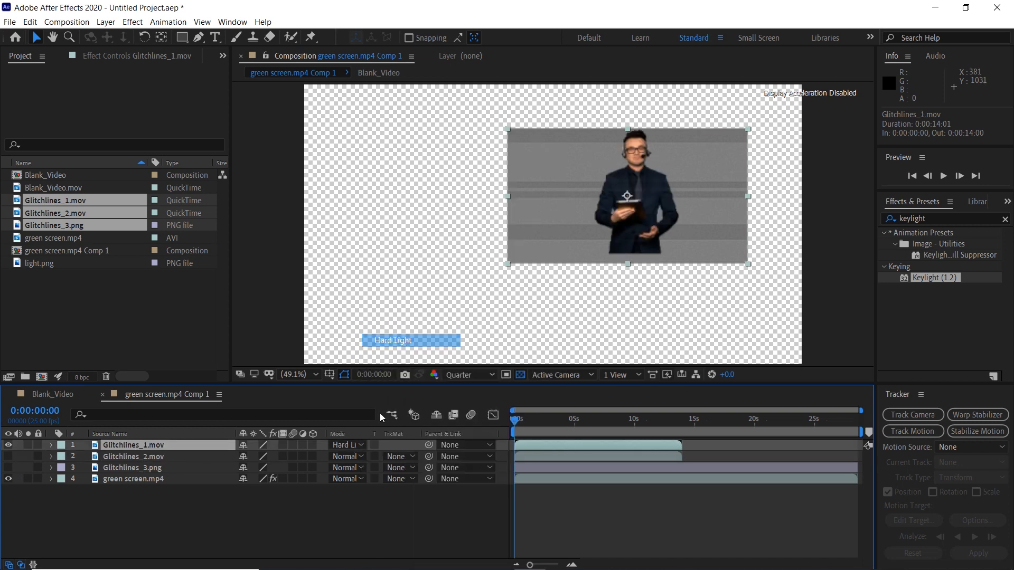
left_click(374, 445)
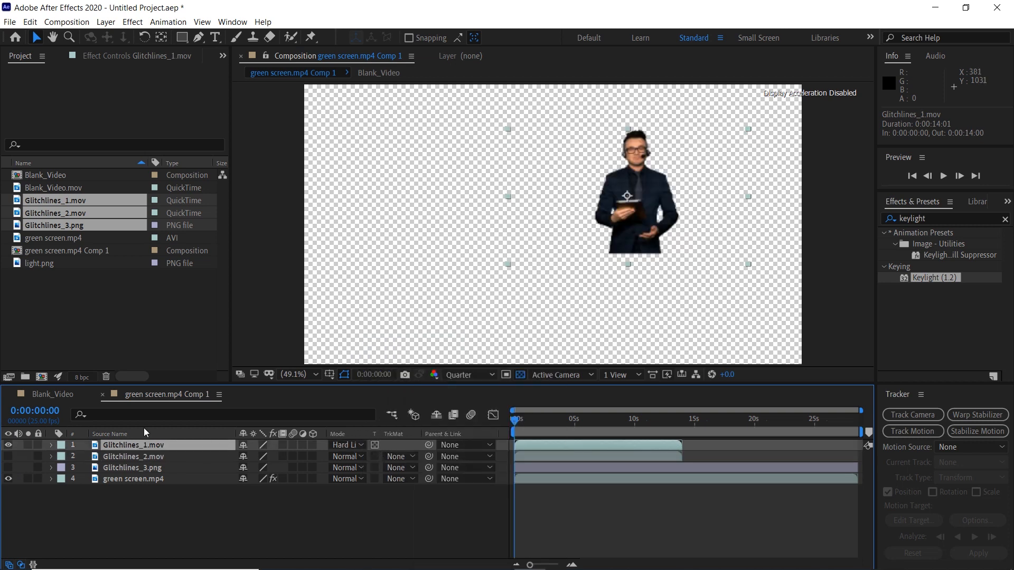
Show the Glitchlines_3.png layer again and set its blending mode to Silhouette Luma
left_click(8, 468)
left_click(346, 467)
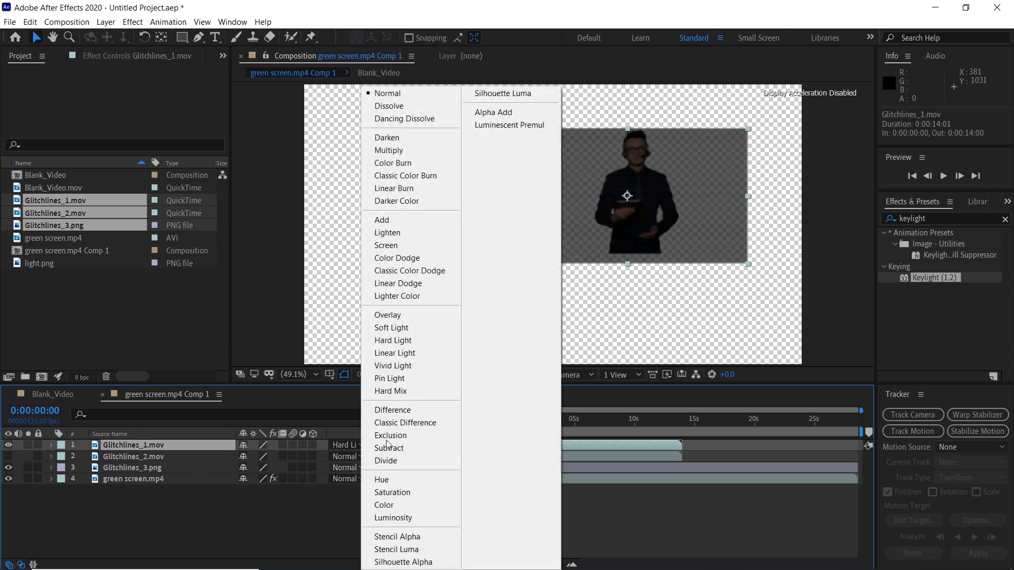
left_click(511, 95)
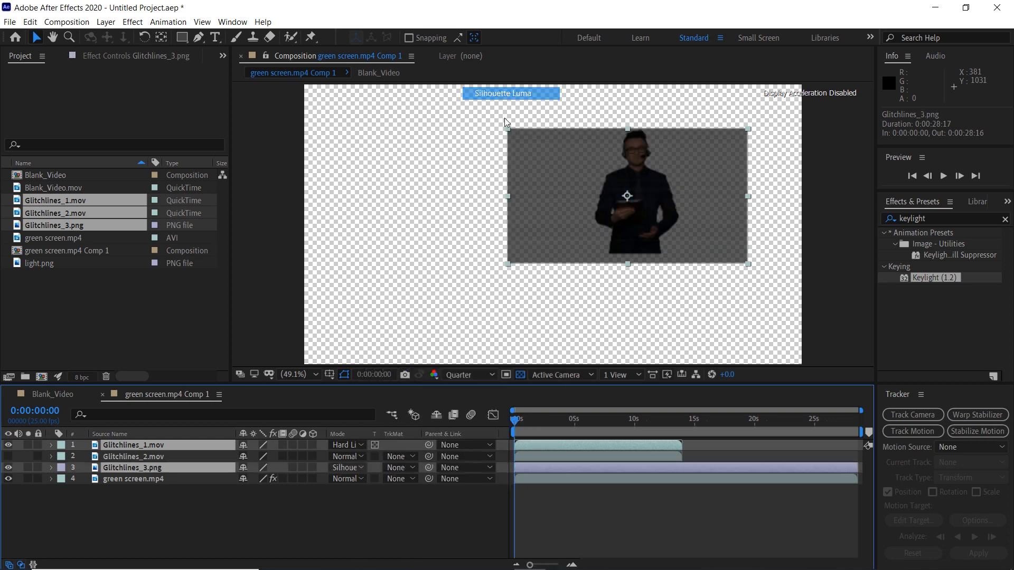
Create a new adjustment layer and place it above all other layers in the composition
right_click(142, 513)
mouse_move(199, 392)
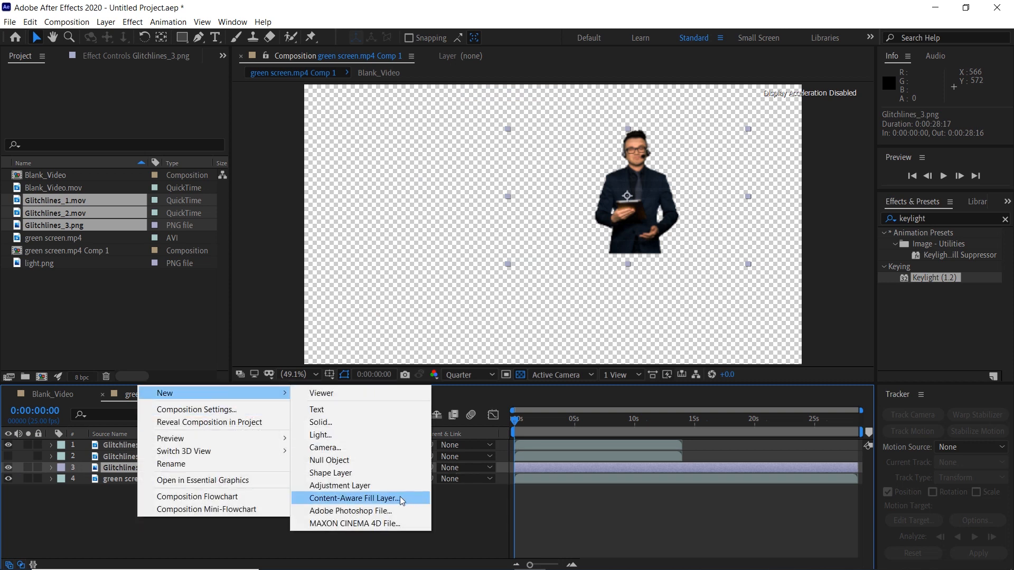
left_click(389, 485)
left_click_drag(178, 465, 170, 442)
Apply Displacement Map to the adjustment layer with Glitchlines_2.mov as the map layer and Max Horizontal Displacement 25
left_click(946, 218)
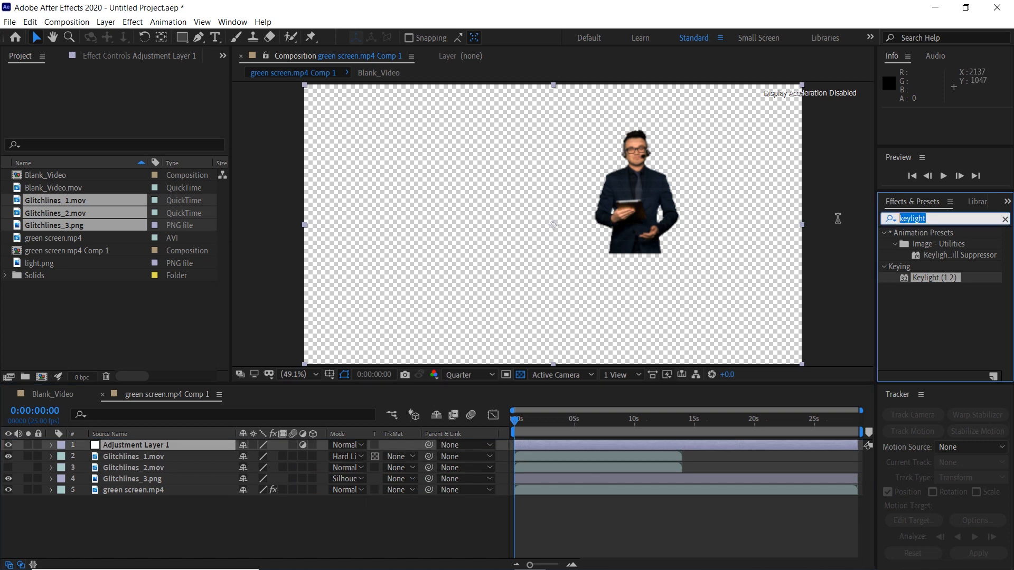
type("displa")
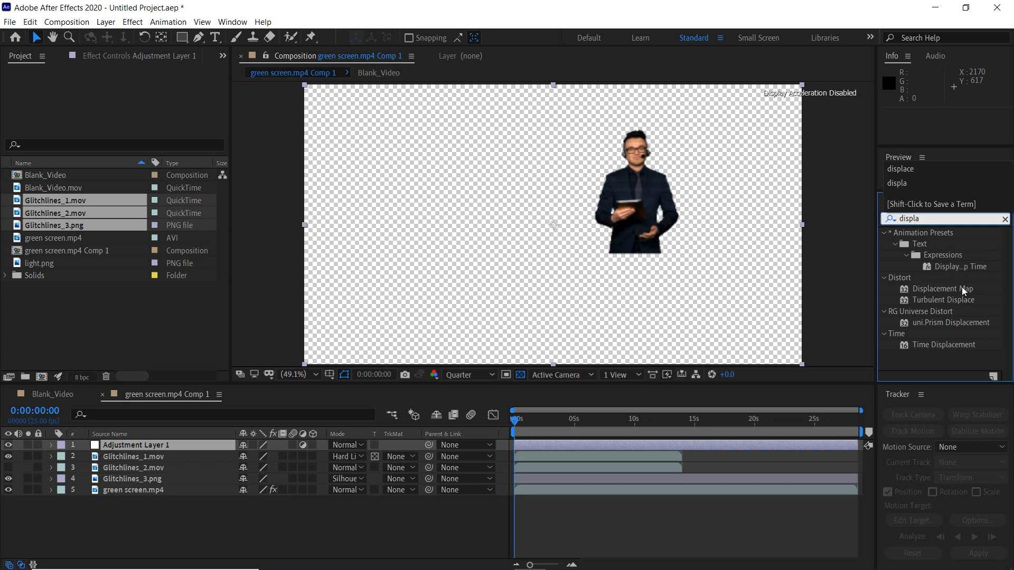
left_click_drag(962, 287, 583, 277)
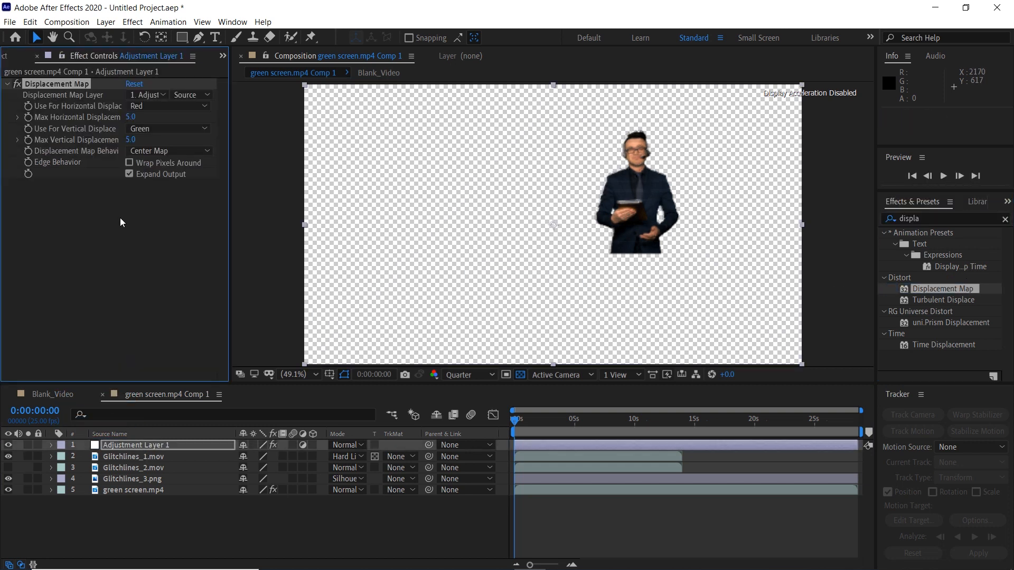
left_click(148, 96)
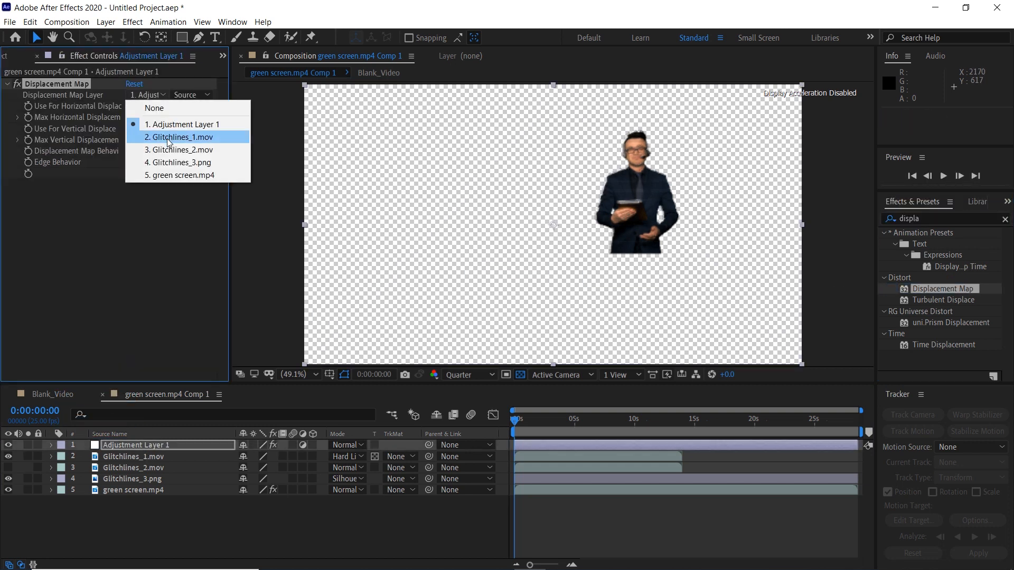
left_click(205, 155)
left_click(128, 116)
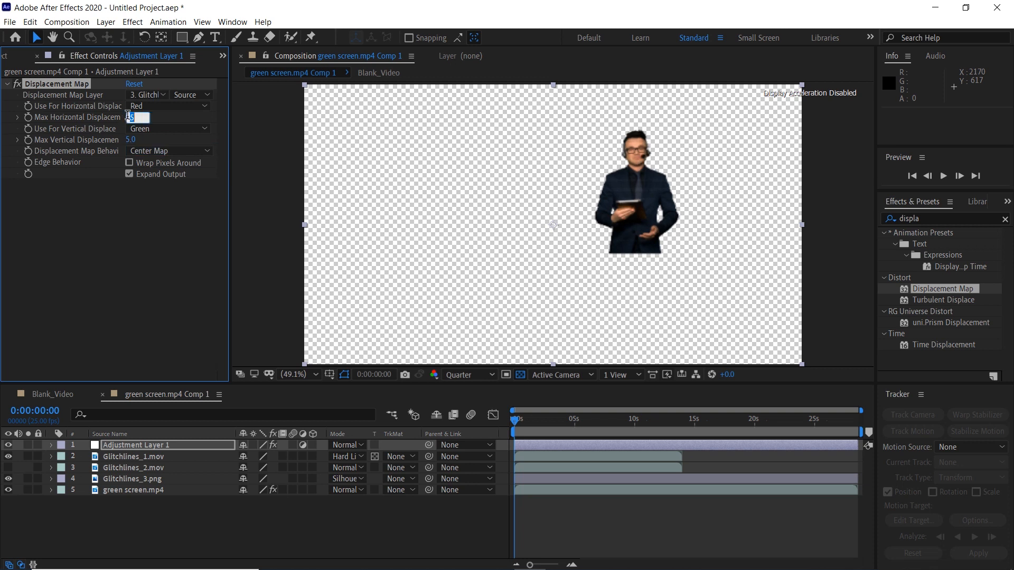
type("25")
key("Return")
Apply Turbulent Displace to the adjustment layer with Horizontal Displacement, Amount 25 and Size 3
left_click_drag(930, 297, 316, 249)
left_click(158, 197)
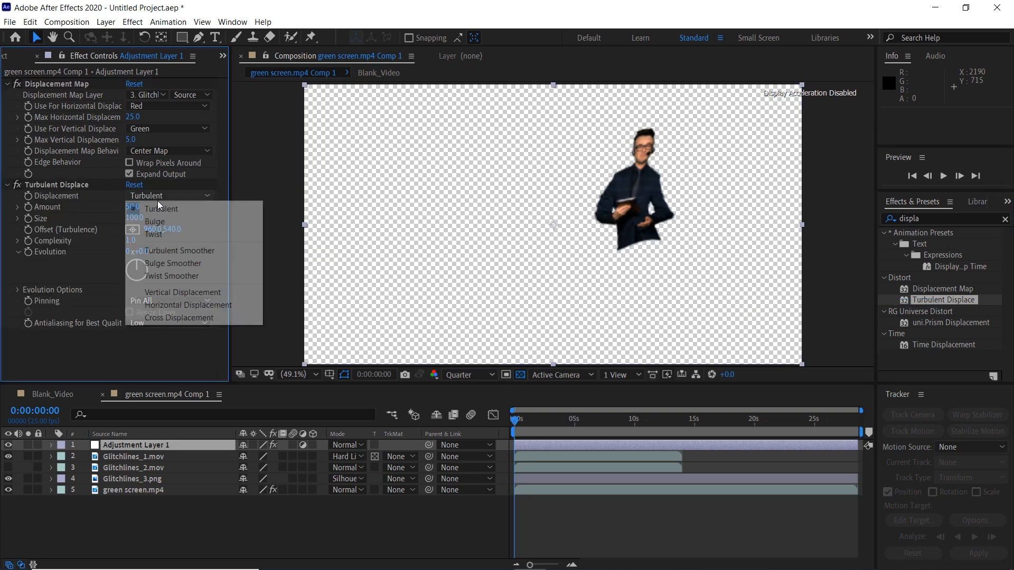
left_click(188, 305)
left_click(133, 207)
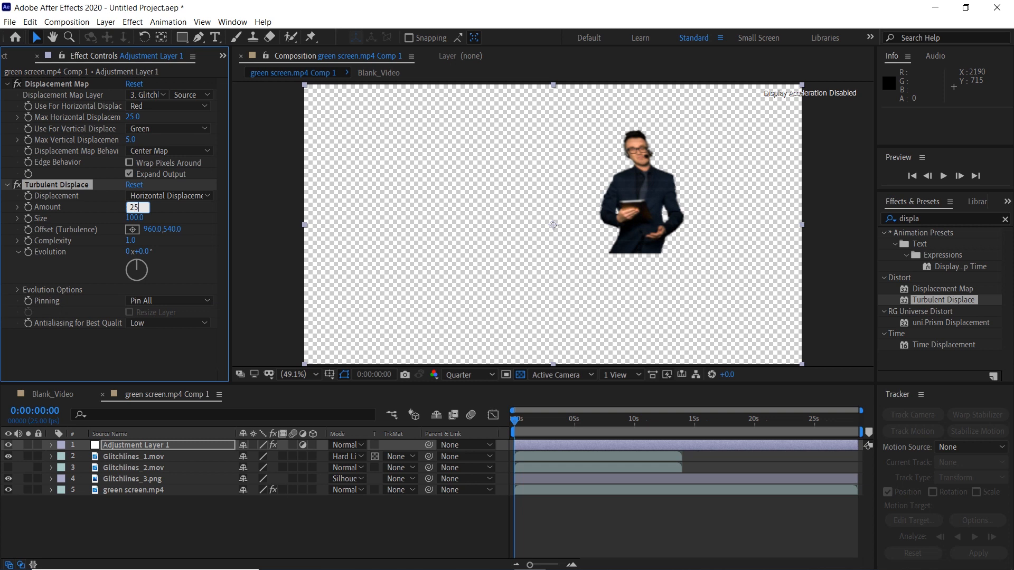
key("Return")
left_click(142, 218)
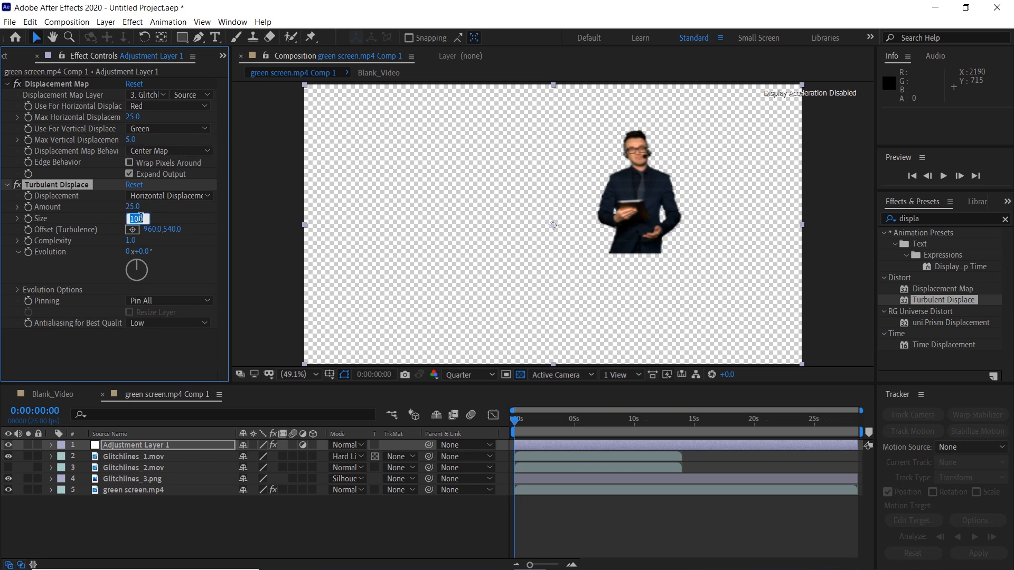
type("3")
key("Return")
Apply the Tint effect to the adjustment layer and set Map White To to the light blue 46ABF7
left_click(941, 217)
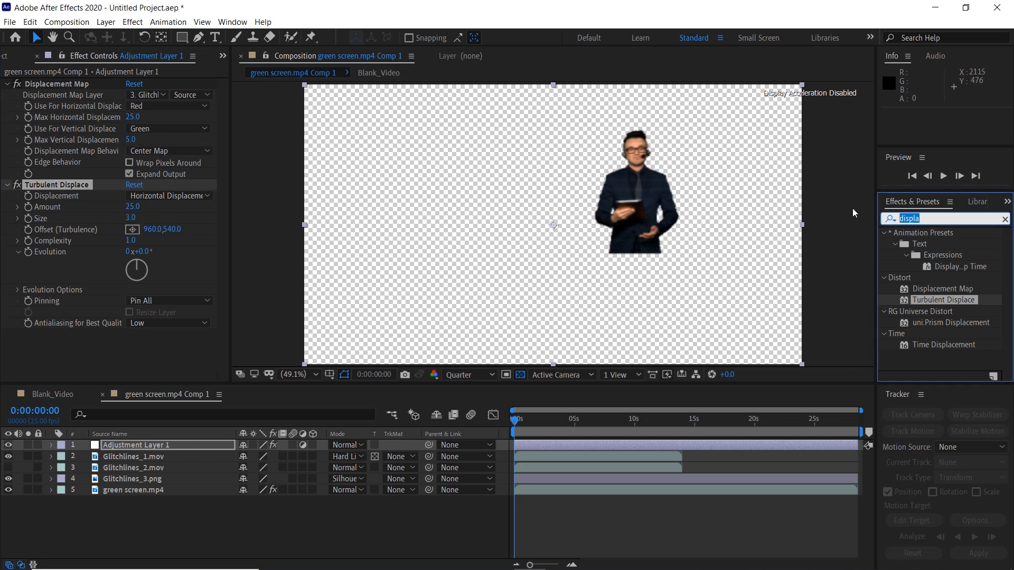
type("tim")
key("BackSpace")
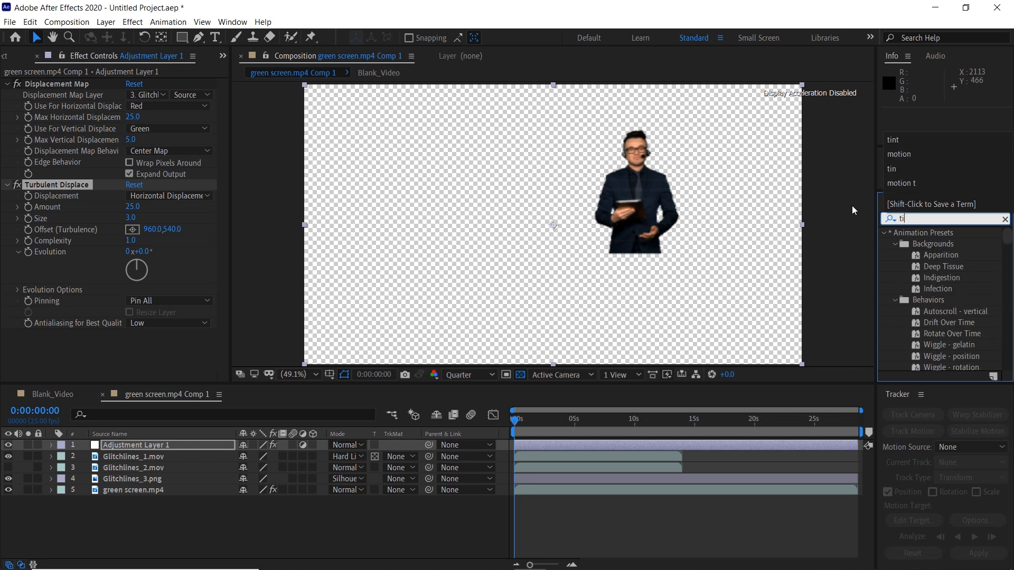
type("nt")
left_click_drag(926, 283, 53, 343)
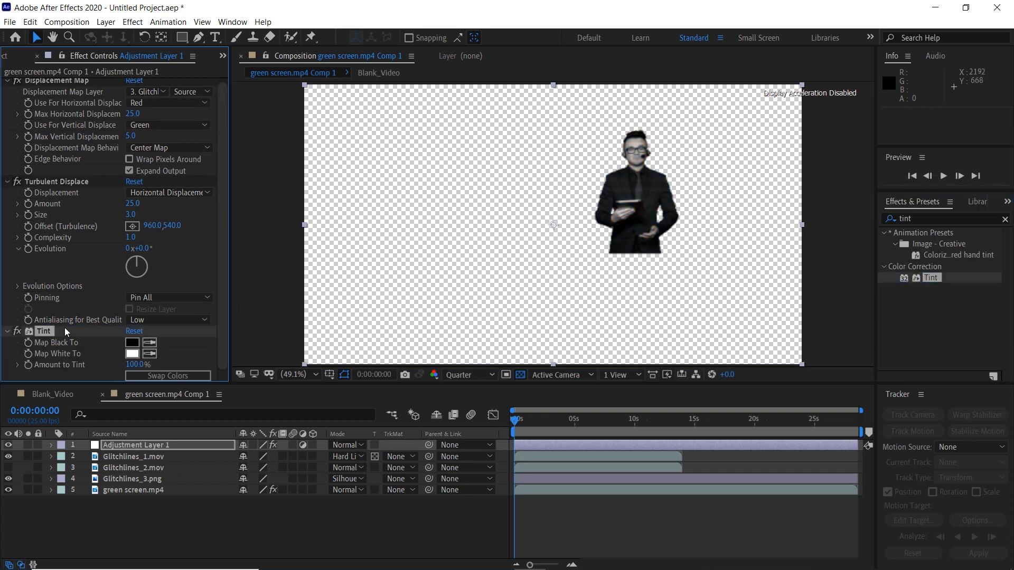
left_click(132, 354)
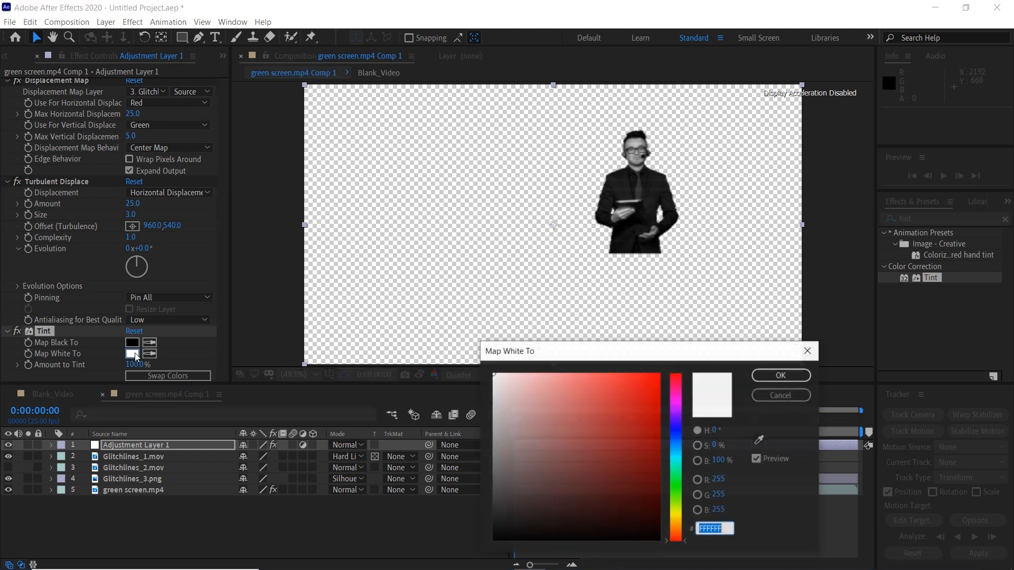
type("46ABF7")
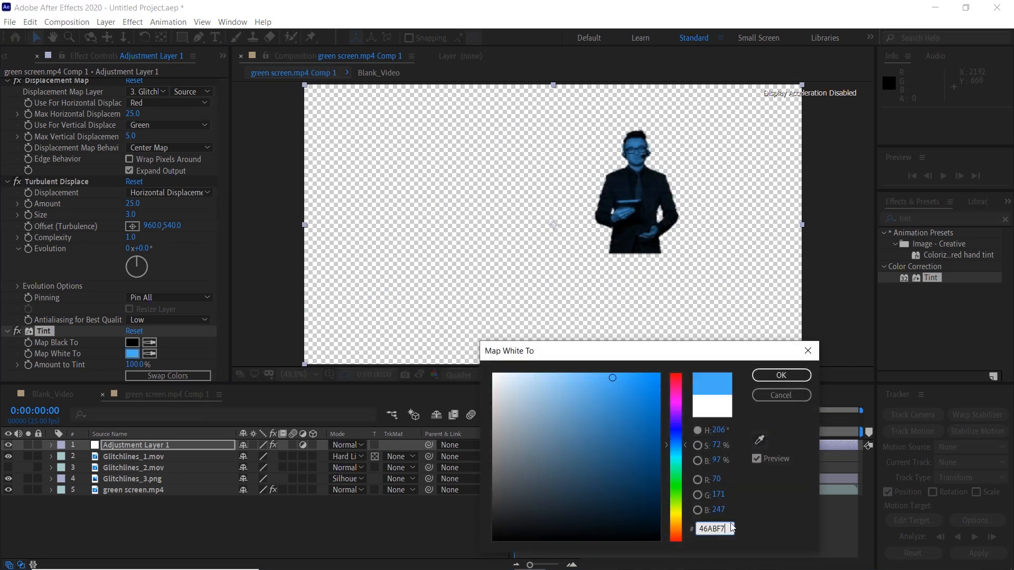
left_click(781, 375)
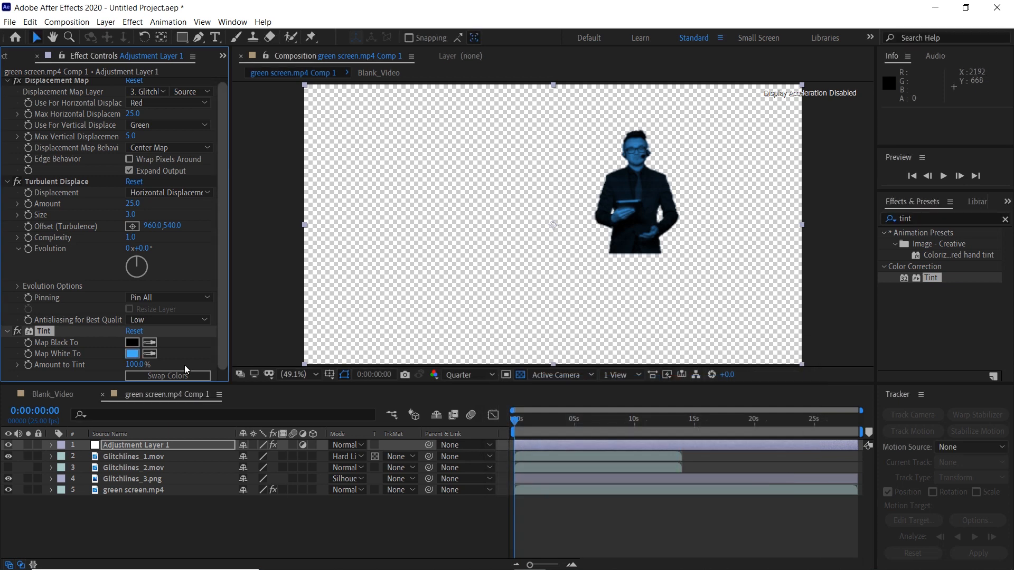
Set the Tint effect's Map Black To color to the dark blue 012B4E
left_click(132, 342)
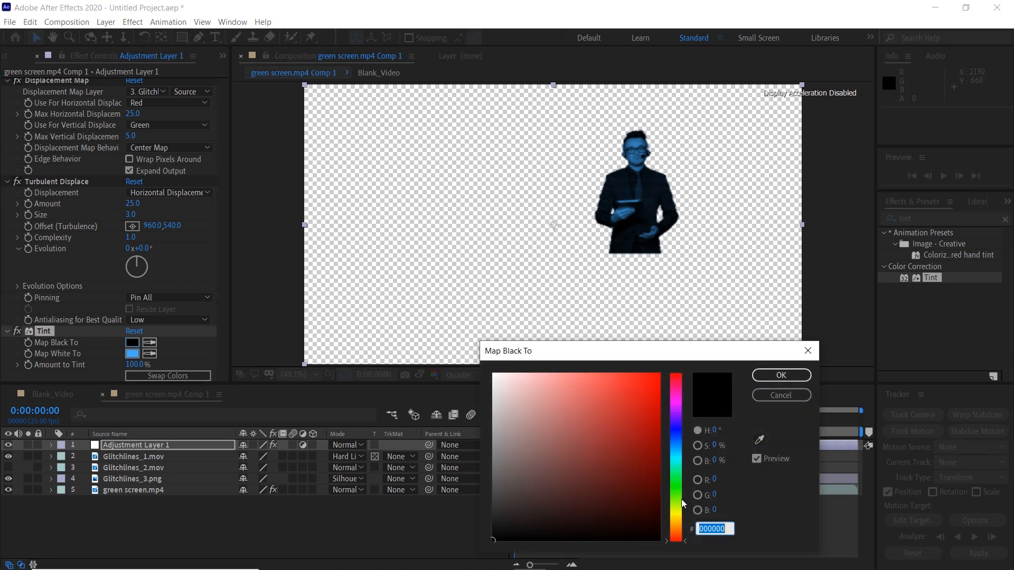
left_click_drag(678, 505, 672, 444)
mouse_move(653, 495)
left_mouse_down()
mouse_move(651, 509)
mouse_move(657, 486)
left_mouse_up()
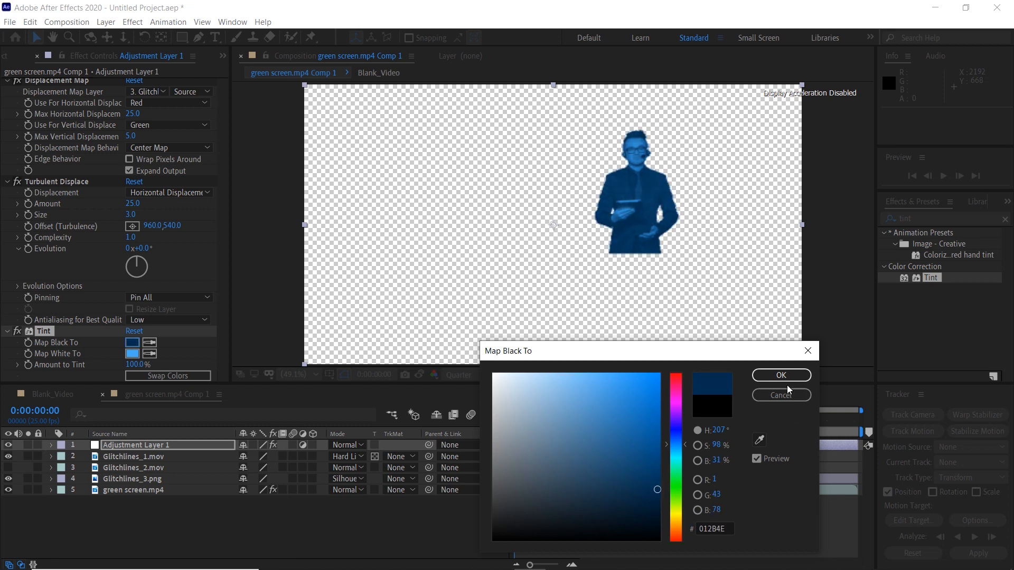
left_click(783, 377)
Set Mask 1 on the green screen.mp4 layer to a feather of 237 pixels and an expansion of -129 pixels
left_click(131, 491)
key("m")
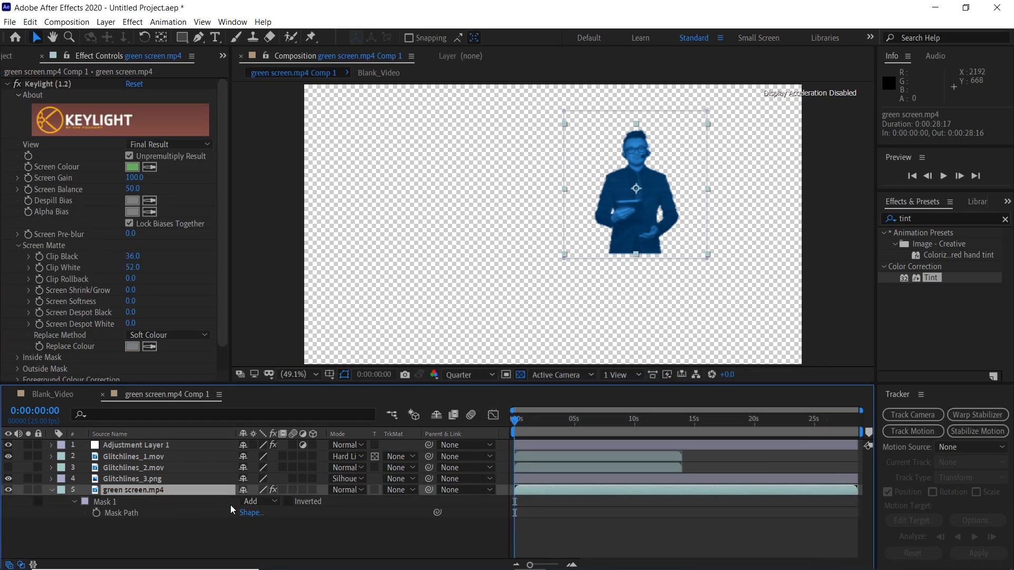
left_click(75, 502)
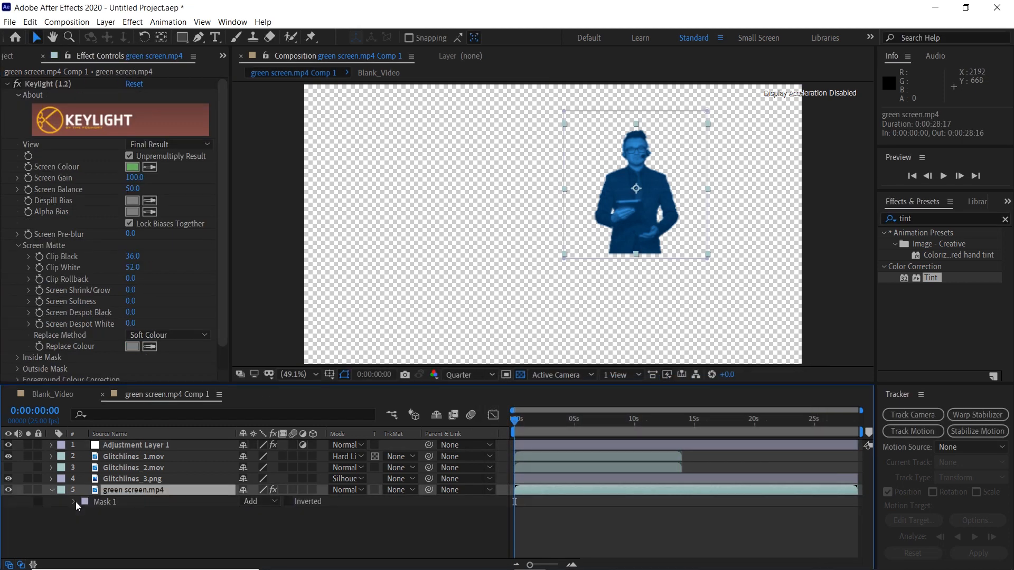
left_click(75, 502)
left_click_drag(256, 526, 407, 521)
left_click_drag(244, 546, 165, 538)
Move Mask 1's corner points outward so the mask is wider and reaches the frame's upper edge, leaving the presenter's lower body faded
left_click_drag(706, 258, 741, 267)
left_click_drag(706, 110, 752, 111)
left_click_drag(563, 111, 521, 84)
mouse_move(563, 258)
left_mouse_down()
mouse_move(550, 269)
mouse_move(547, 256)
left_mouse_up()
left_click_drag(742, 268, 741, 255)
left_click_drag(752, 111, 746, 84)
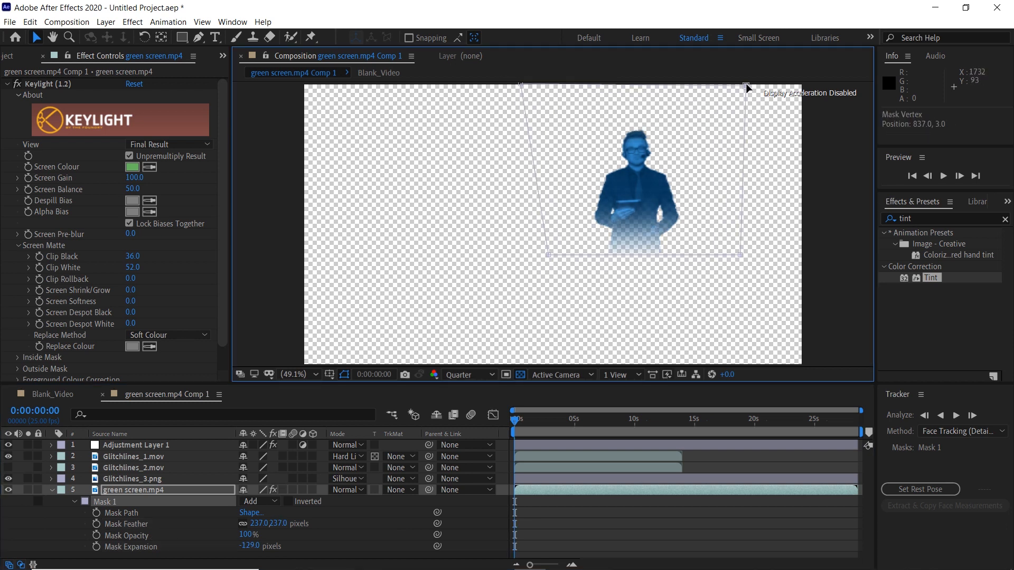
Return to the Blank_Video composition and set the green screen.mp4 Comp 1 layer's blending mode to Add
left_click(36, 543)
left_click(59, 392)
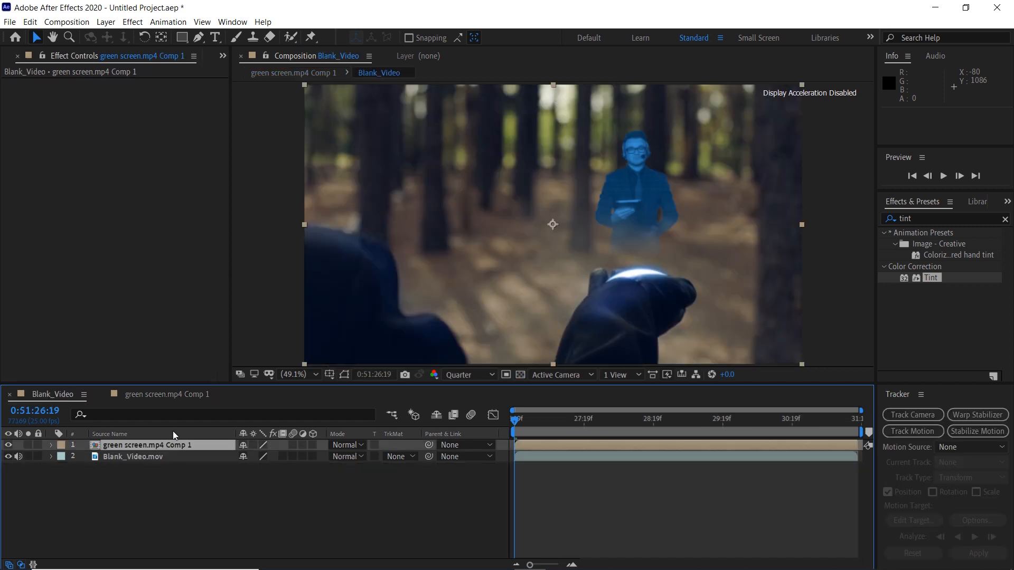
left_click(346, 445)
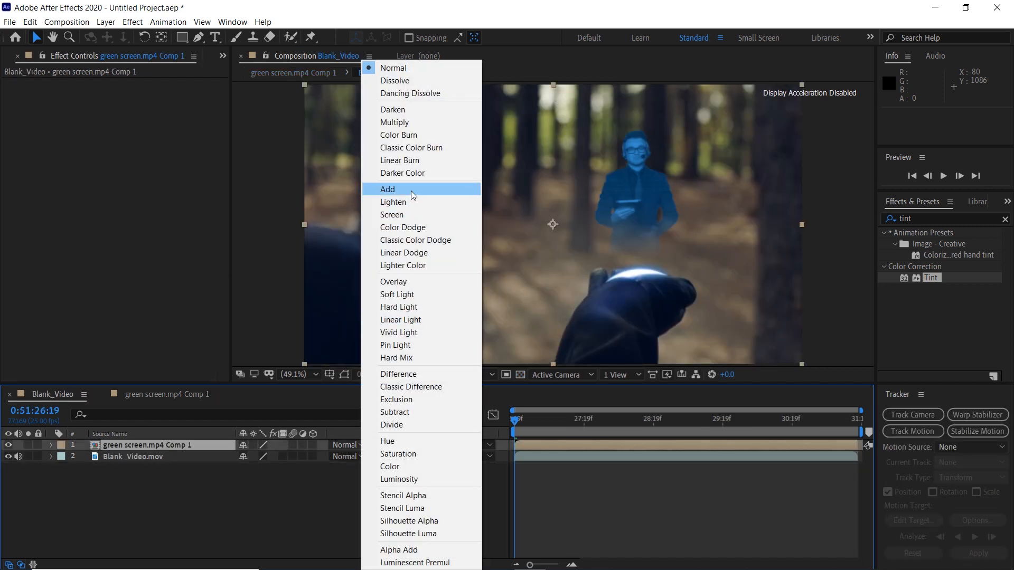
left_click(411, 191)
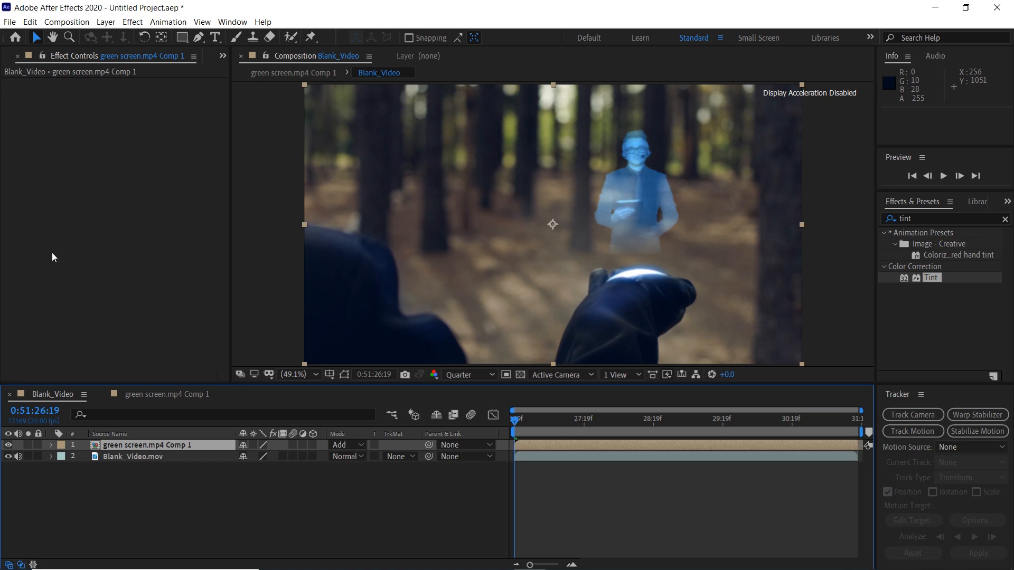
Add light.png as the top layer of Blank_Video, scale it to about 51% and align it above the glowing device in the hand
left_click(8, 57)
left_click_drag(40, 263, 103, 441)
left_click_drag(597, 230, 702, 237)
left_click_drag(747, 149, 644, 243)
left_click_drag(676, 199, 678, 198)
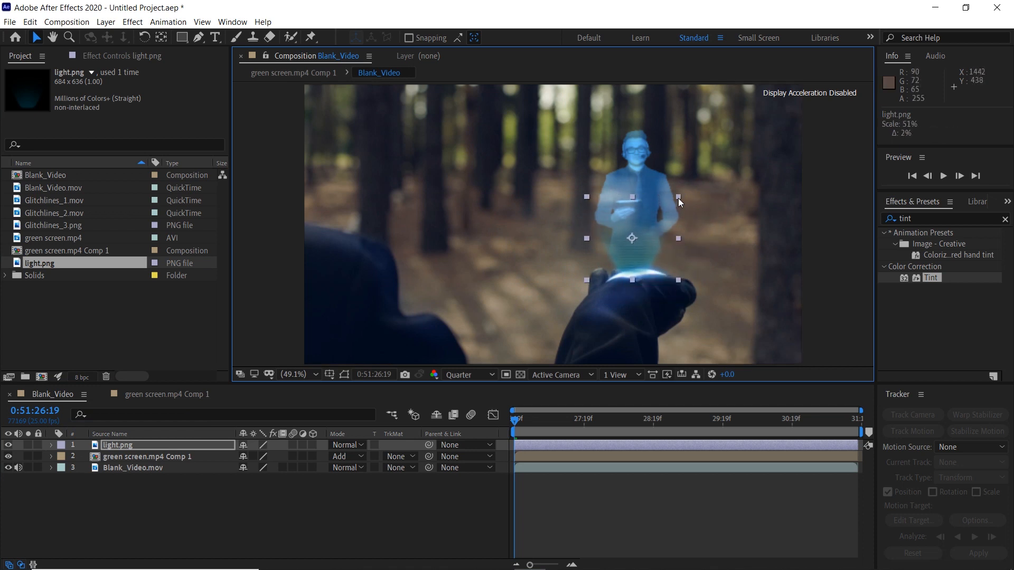
key("F2")
left_click(651, 244)
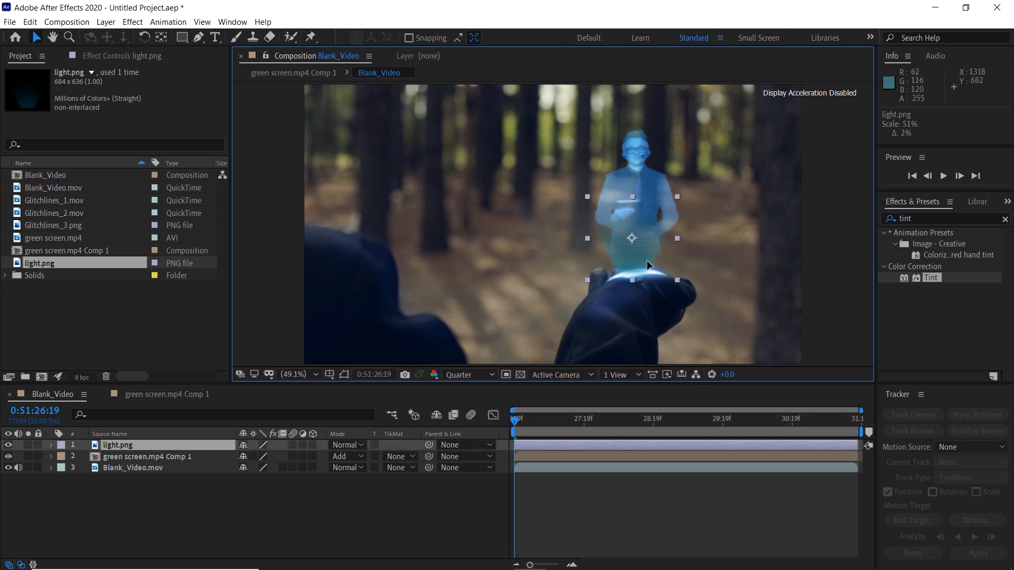
left_click_drag(642, 261, 644, 261)
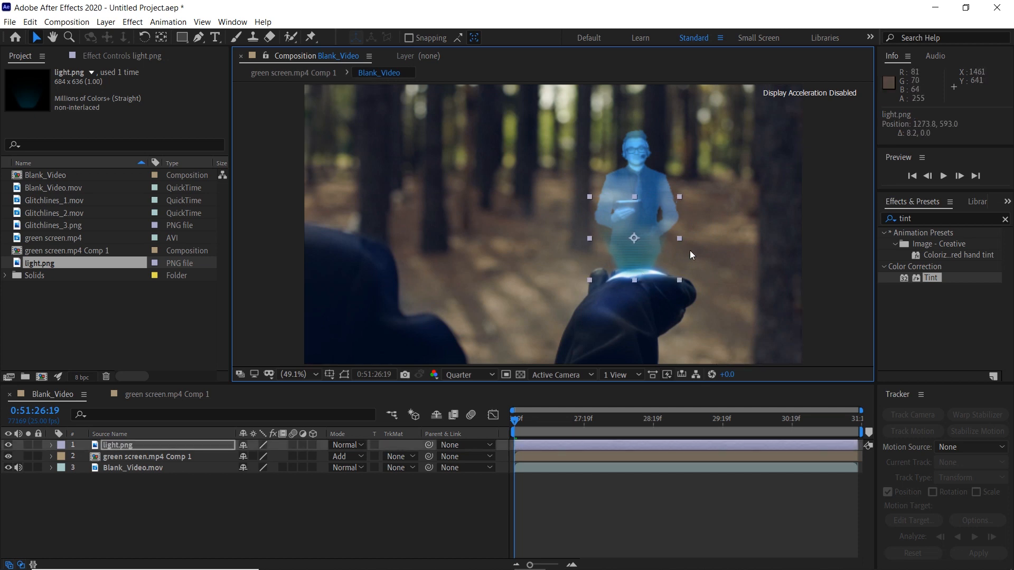
Apply the Curves effect to light.png and raise the Blue channel curve strongly
left_click(911, 218)
type("curves")
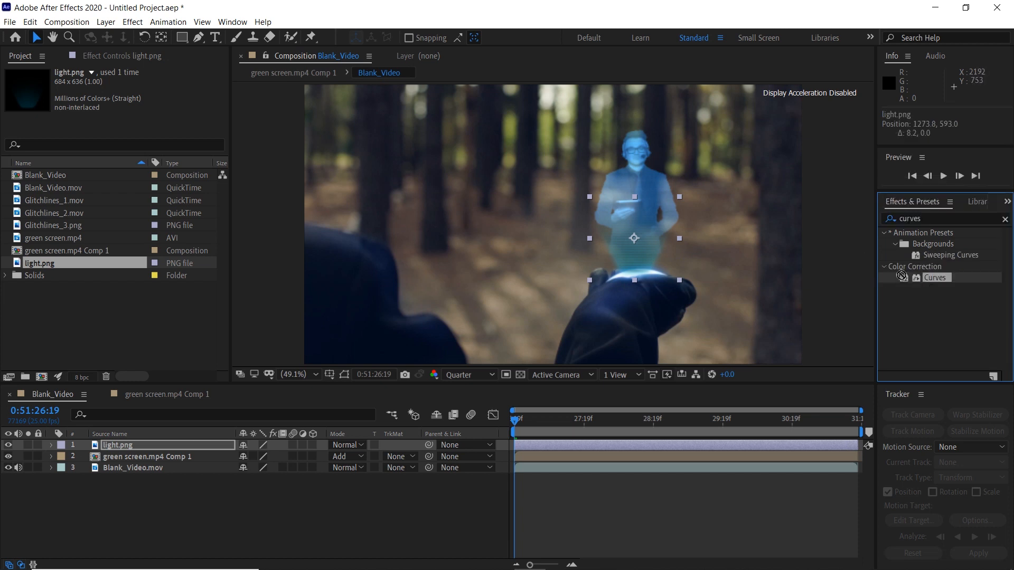
left_click_drag(902, 275, 633, 237)
left_click(149, 97)
left_click(158, 145)
left_click_drag(103, 227, 84, 209)
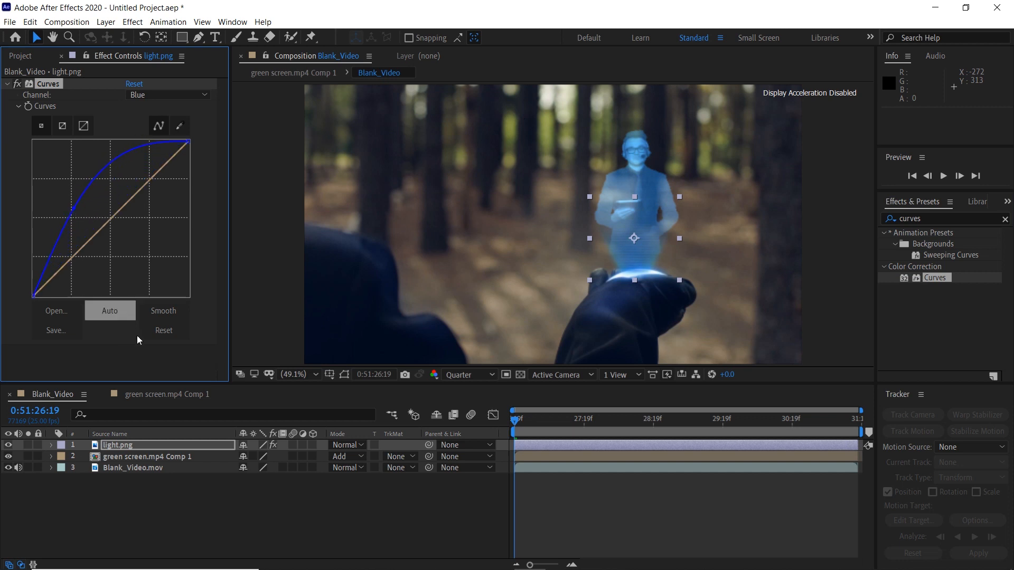
Set the green screen.mp4 Comp 1 layer's blending mode back to Normal
left_click(221, 497)
left_click(350, 455)
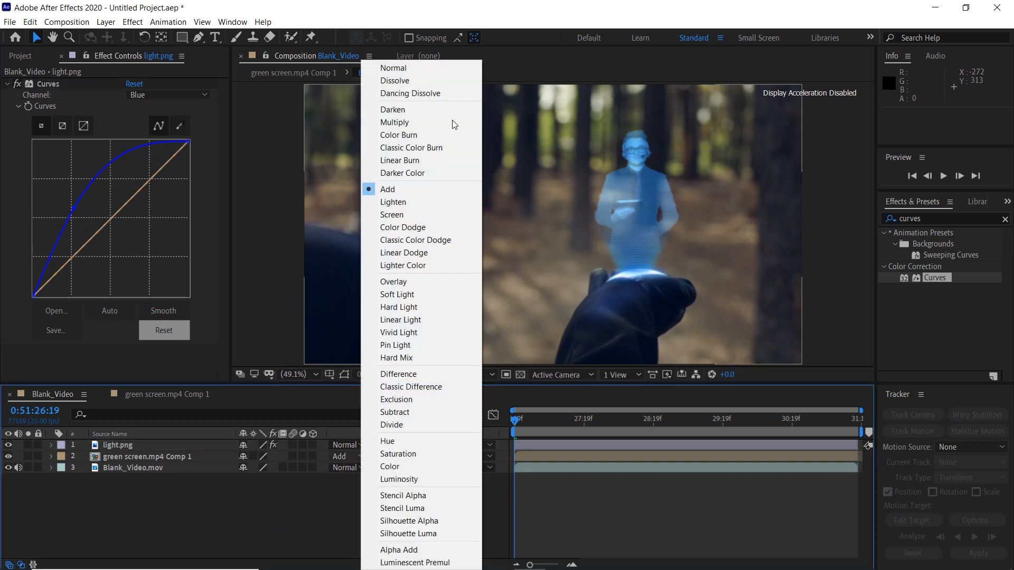
left_click(401, 69)
Pre-compose light.png and green screen.mp4 Comp 1 together as Pre-comp 1, moving all attributes into the new composition
left_click(194, 445, "ctrl")
right_click(195, 445)
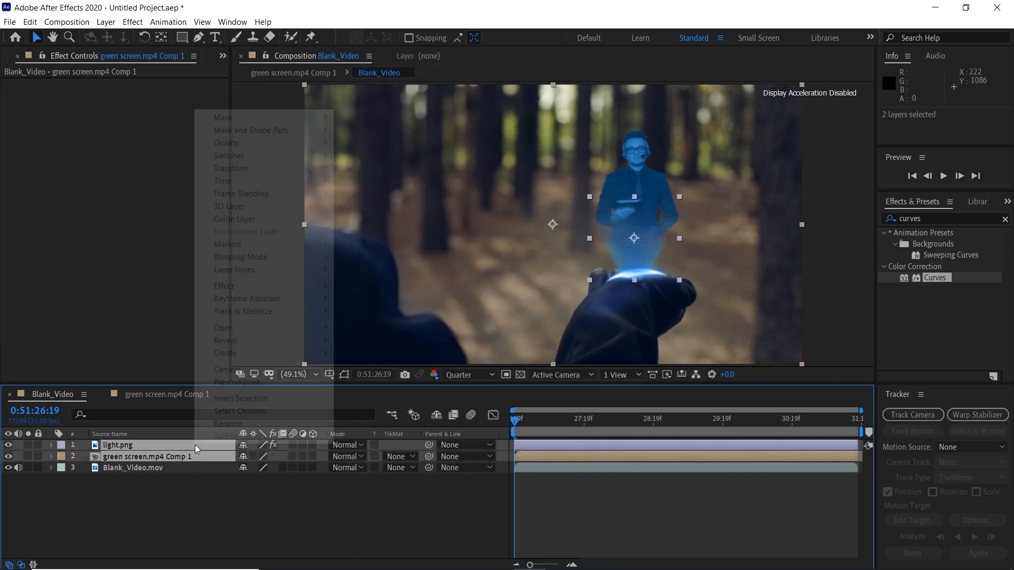
left_click(237, 381)
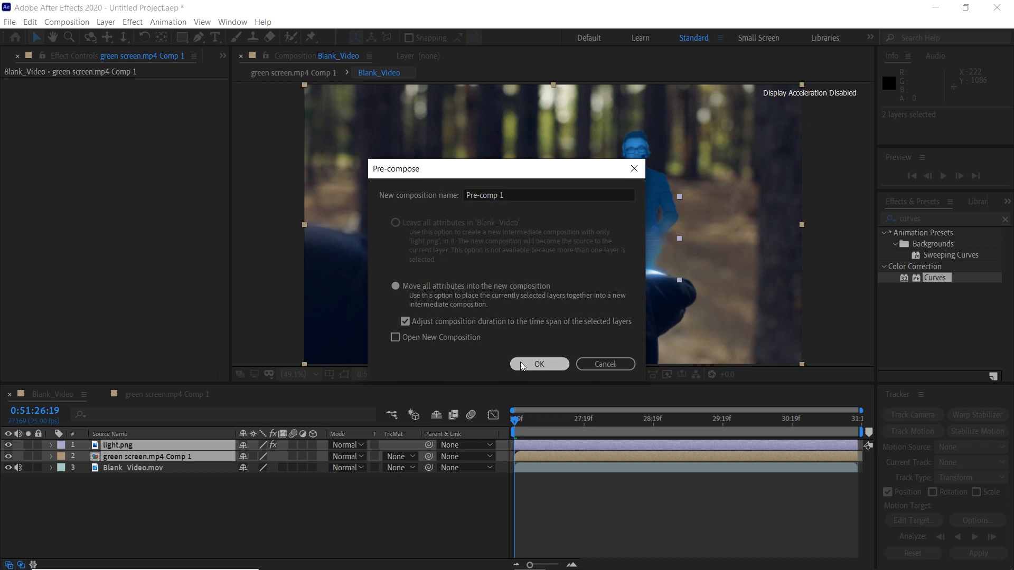
left_click(521, 363)
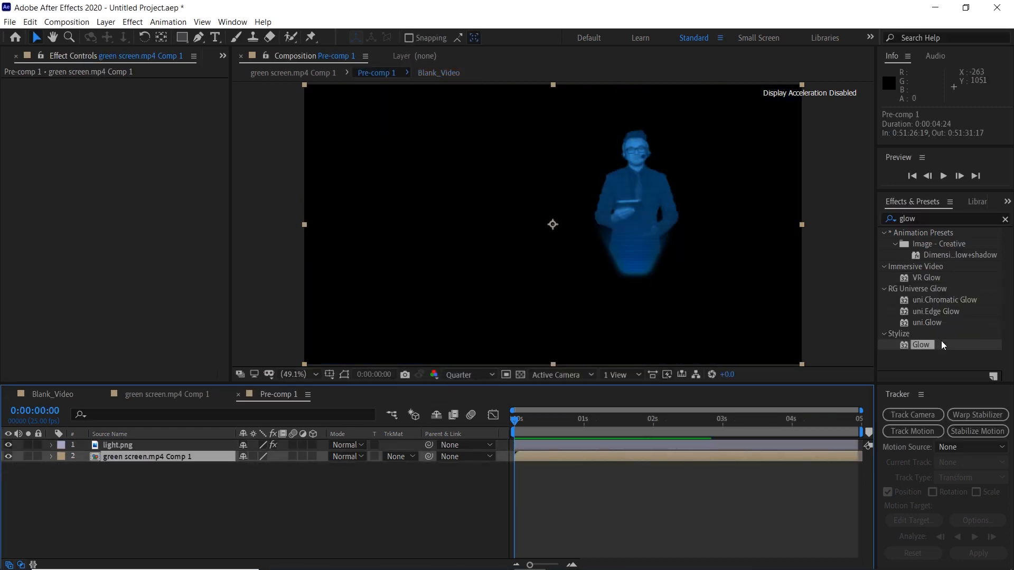
Apply Glow to green screen.mp4 Comp 1 inside Pre-comp 1 with Threshold 29.4%, Radius 162 and Composite Original On Top
left_click_drag(943, 344, 166, 454)
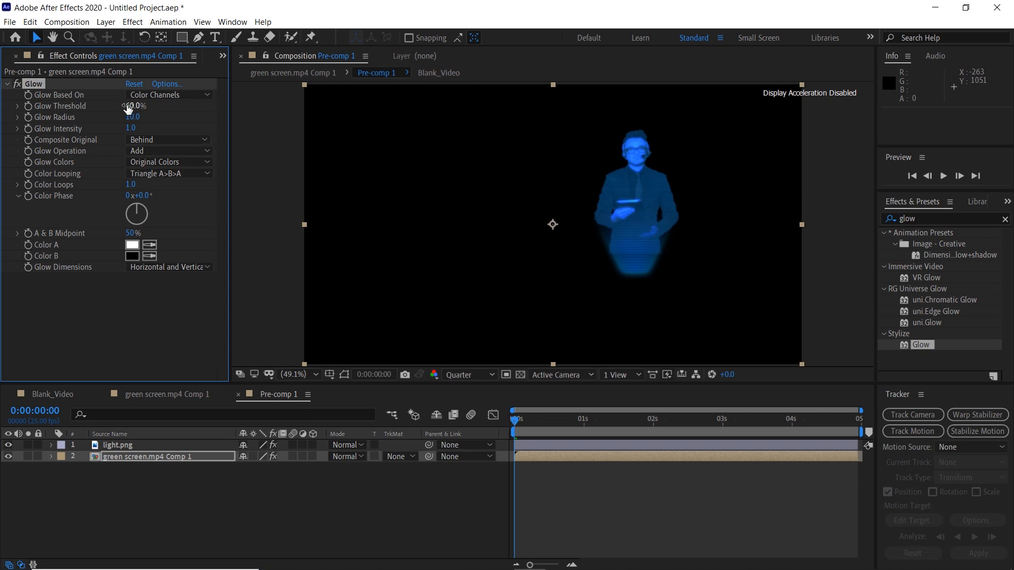
left_click_drag(95, 101, 64, 104)
left_click(143, 140)
left_click(148, 152)
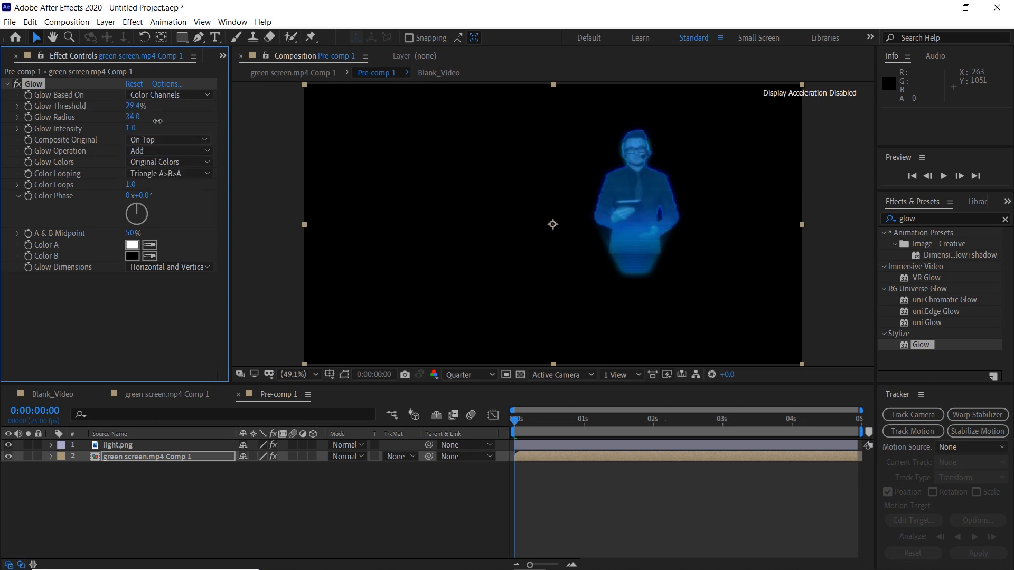
left_click_drag(157, 121, 202, 126)
left_click_drag(280, 129, 248, 129)
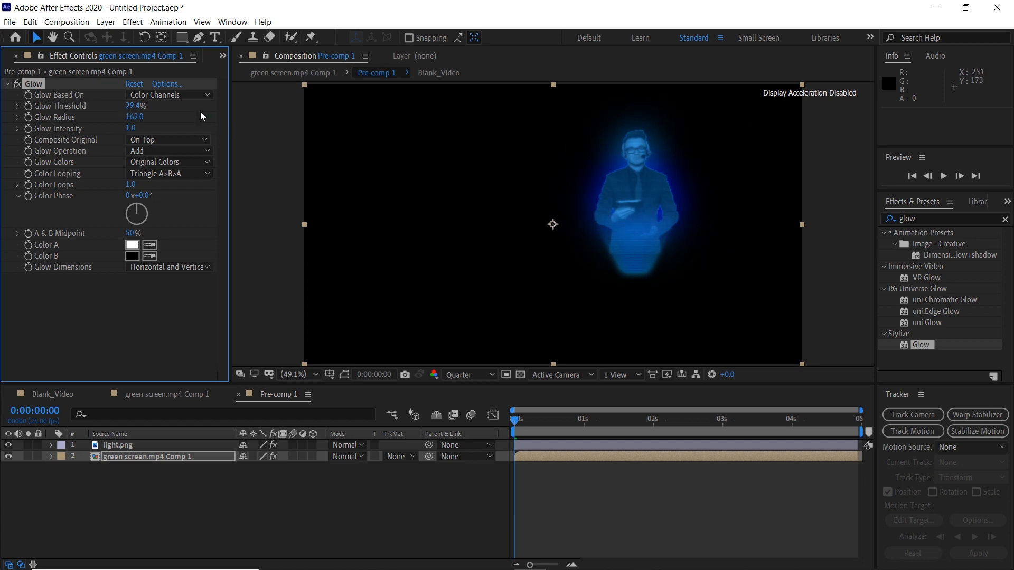
Set the Glow Operation to None and lower the Glow Threshold
left_click(147, 150)
left_click(166, 163)
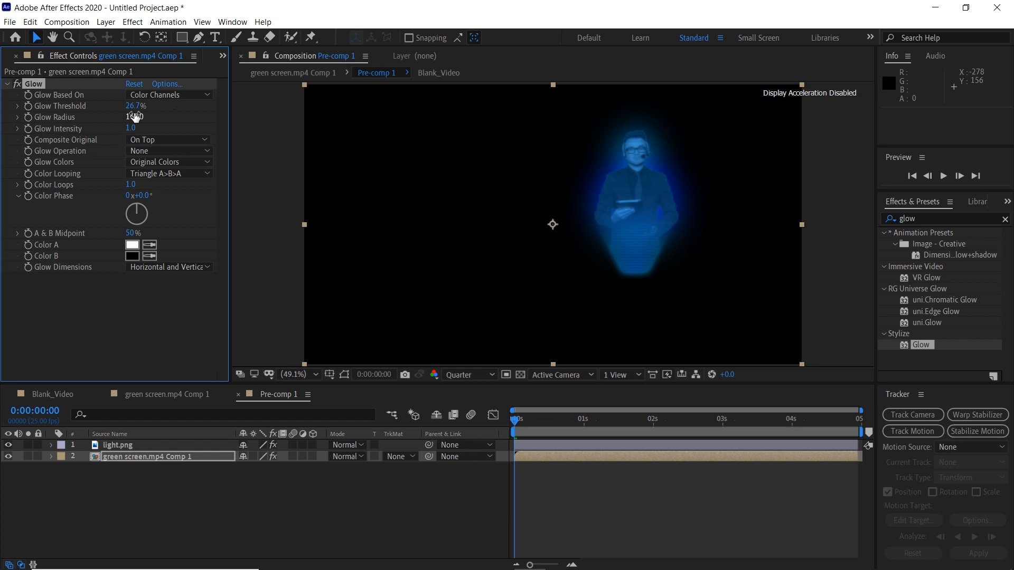
left_click_drag(126, 106, 120, 106)
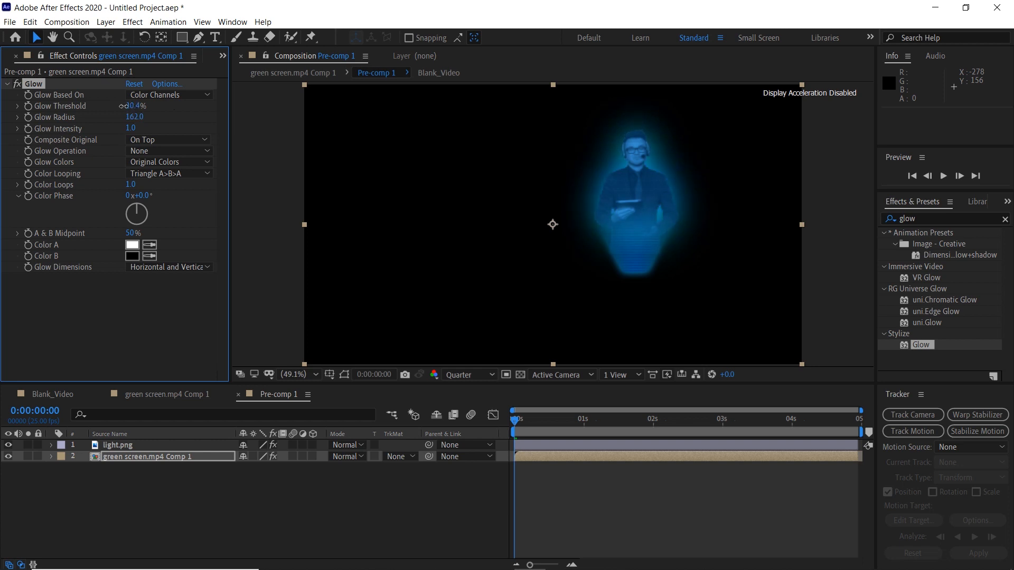
Return to the Blank_Video composition and start motion tracking on the Blank_Video.mov layer
left_click(58, 395)
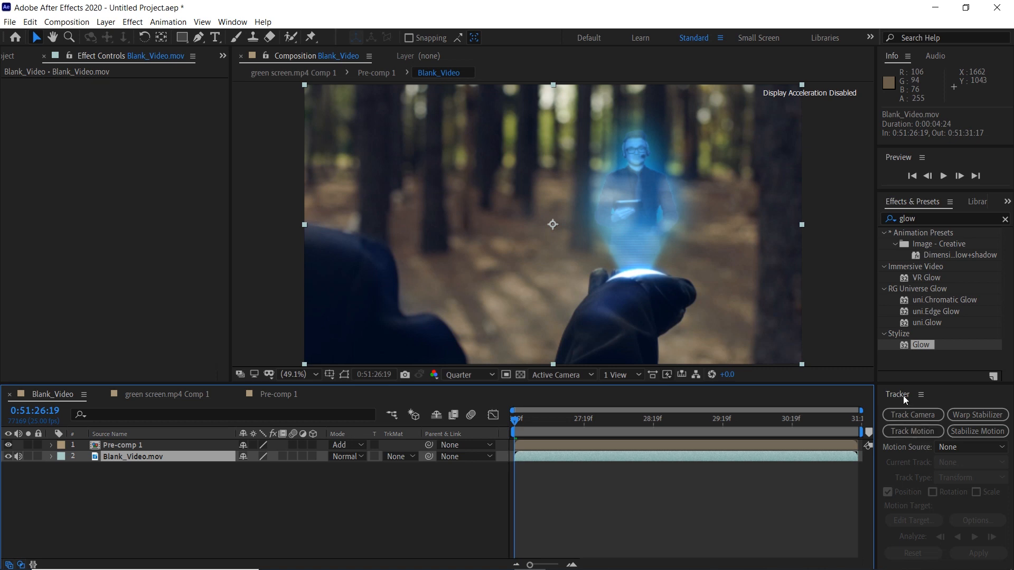
left_click(232, 22)
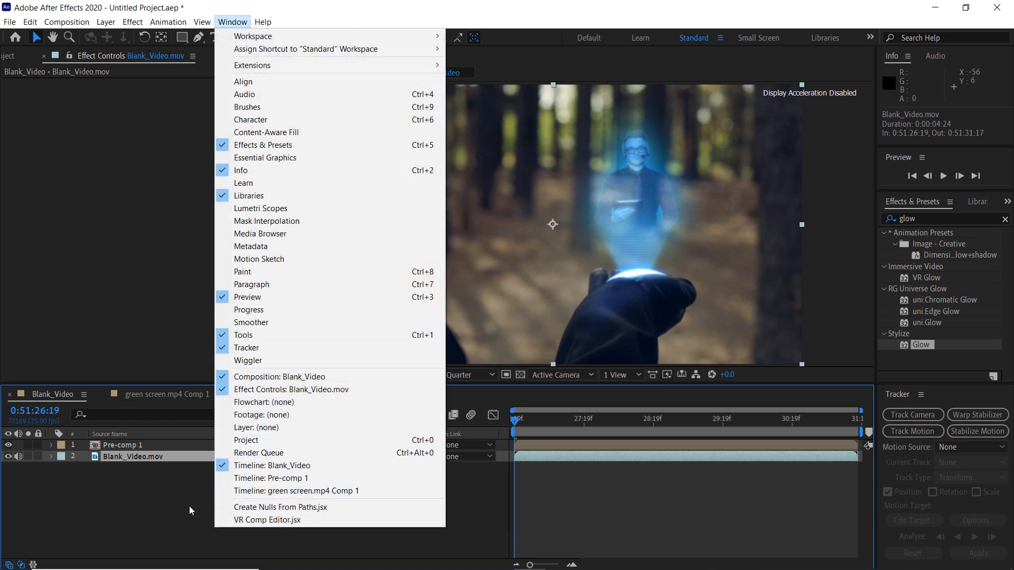
left_click(923, 435)
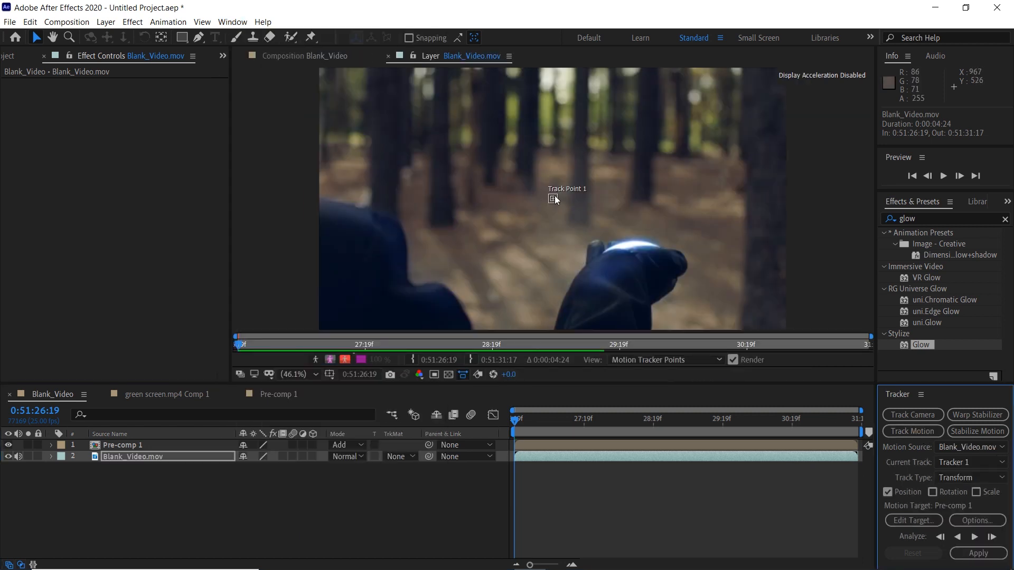
Enlarge Track Point 1 and place it on the bright light in the hand
scroll(555, 196, "up", 3)
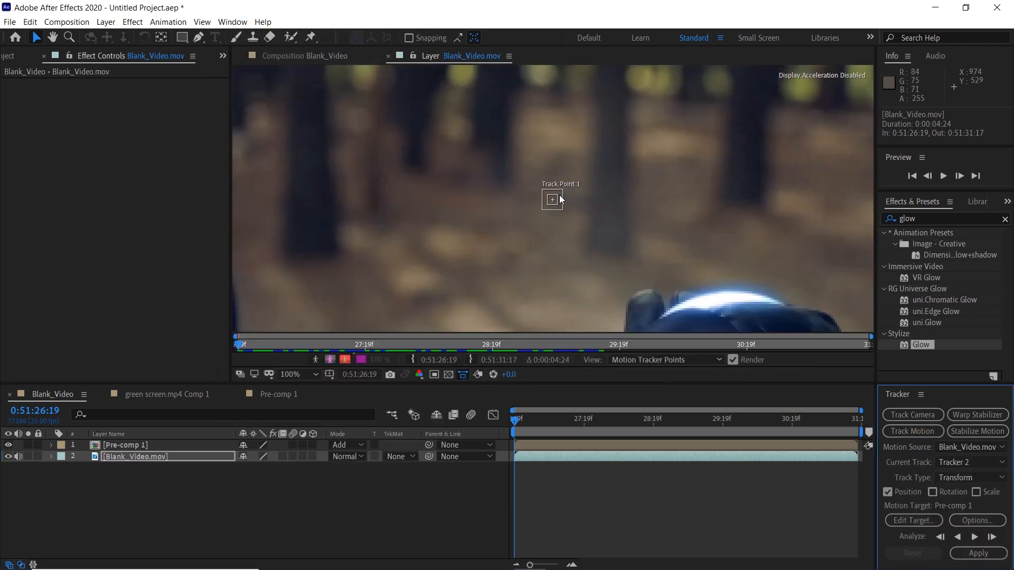
left_click(559, 195)
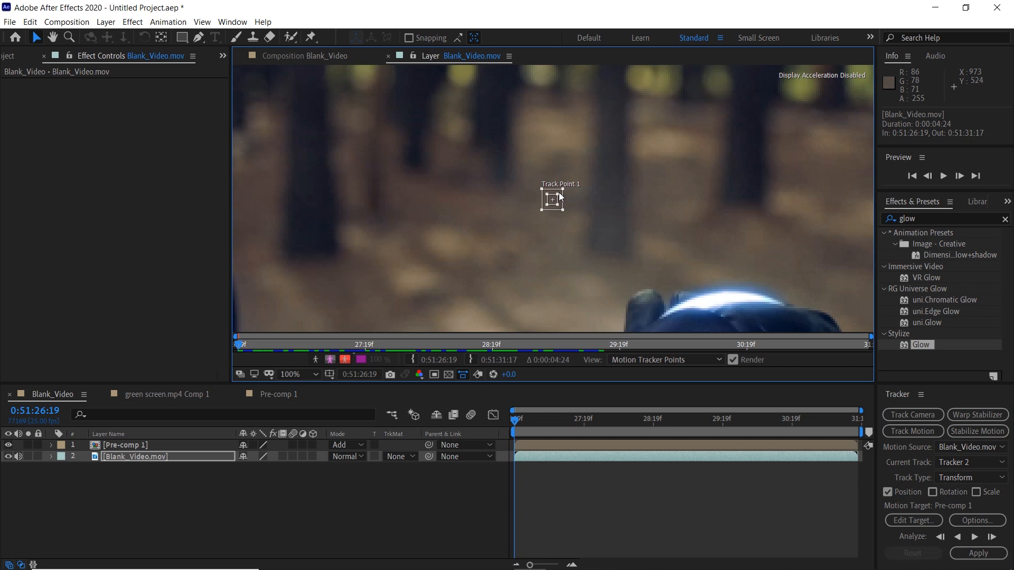
left_click(563, 187)
left_click_drag(558, 203, 726, 308)
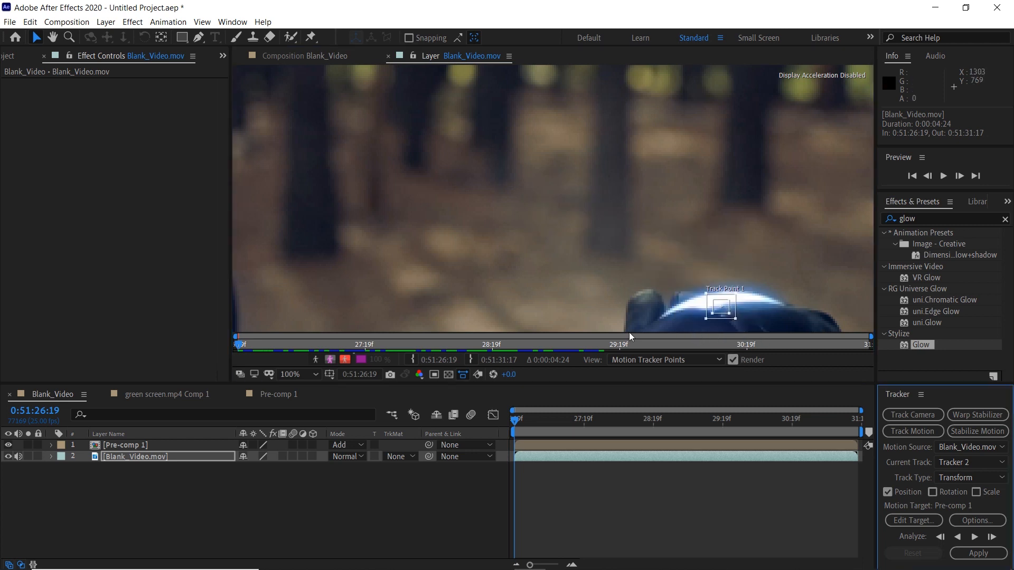
Fit the whole frame in view and analyze the track forward through the end of the clip
left_click(299, 374)
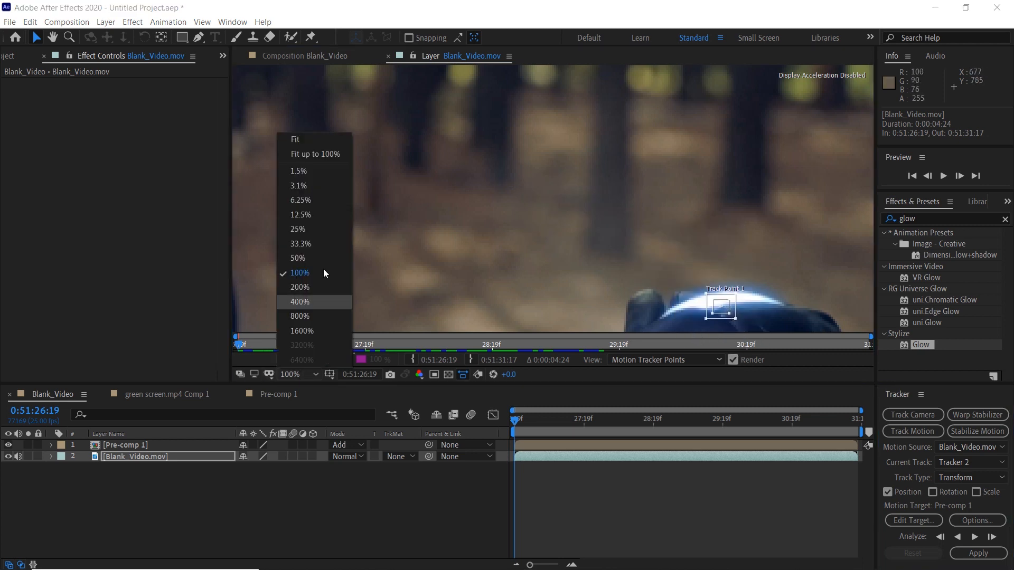
left_click(314, 140)
left_click(976, 537)
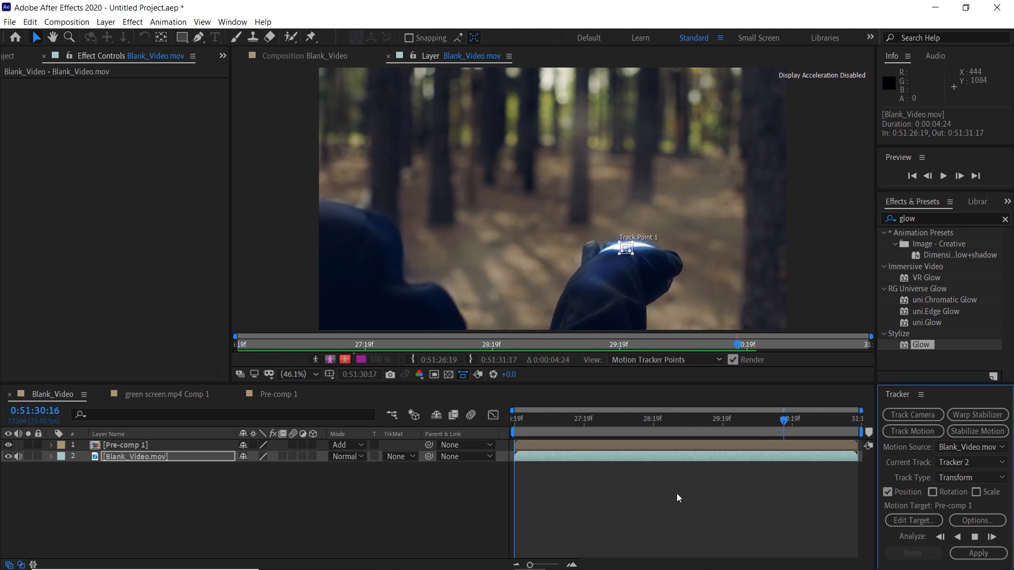
Add a null object to the Blank_Video composition
right_click(132, 496)
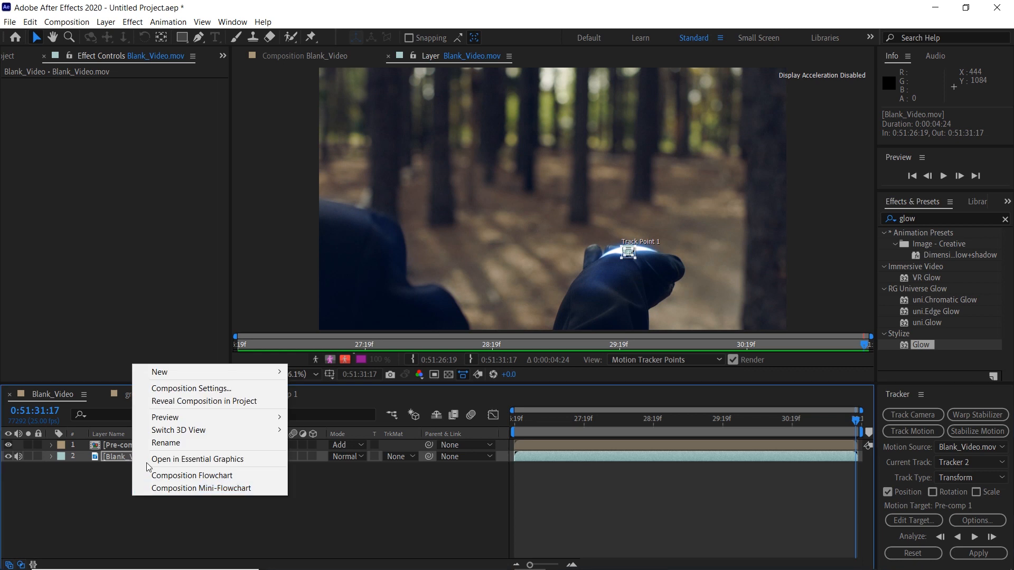
mouse_move(222, 372)
left_click(373, 439)
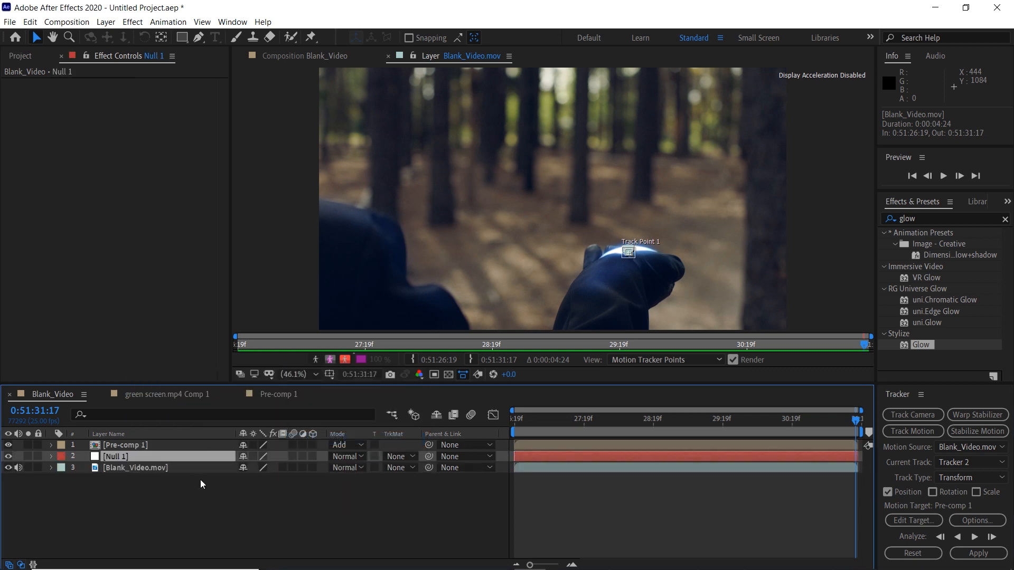
Set Null 1 as the motion target and apply the tracking data to it in X and Y
left_click(894, 521)
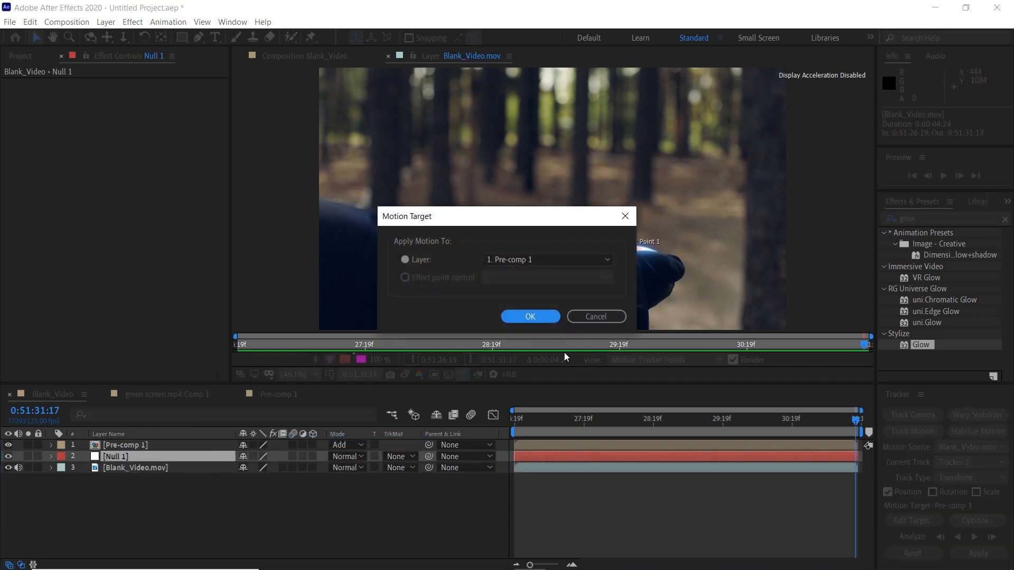
left_click(515, 258)
left_click(511, 285)
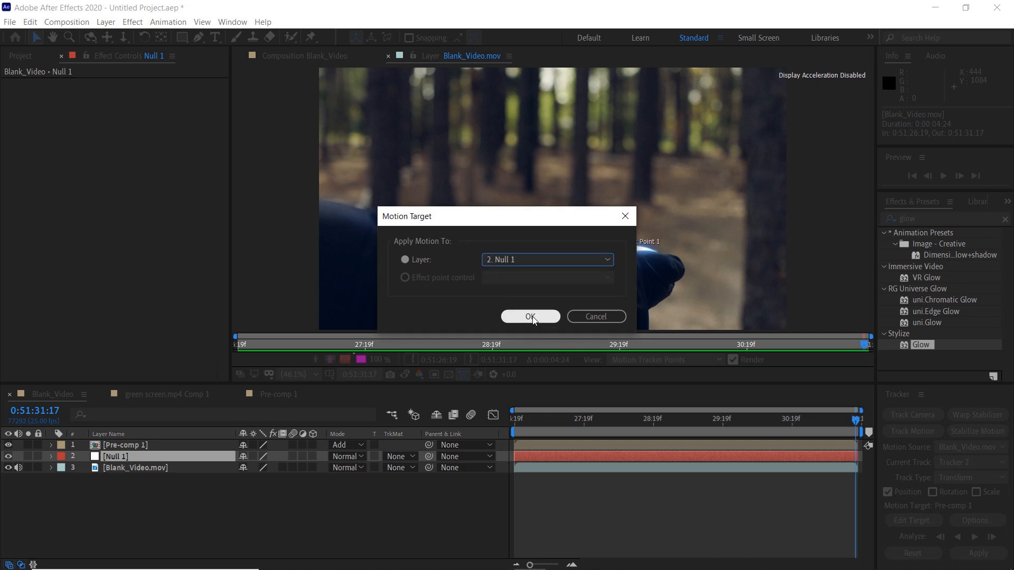
left_click(530, 317)
left_click(972, 553)
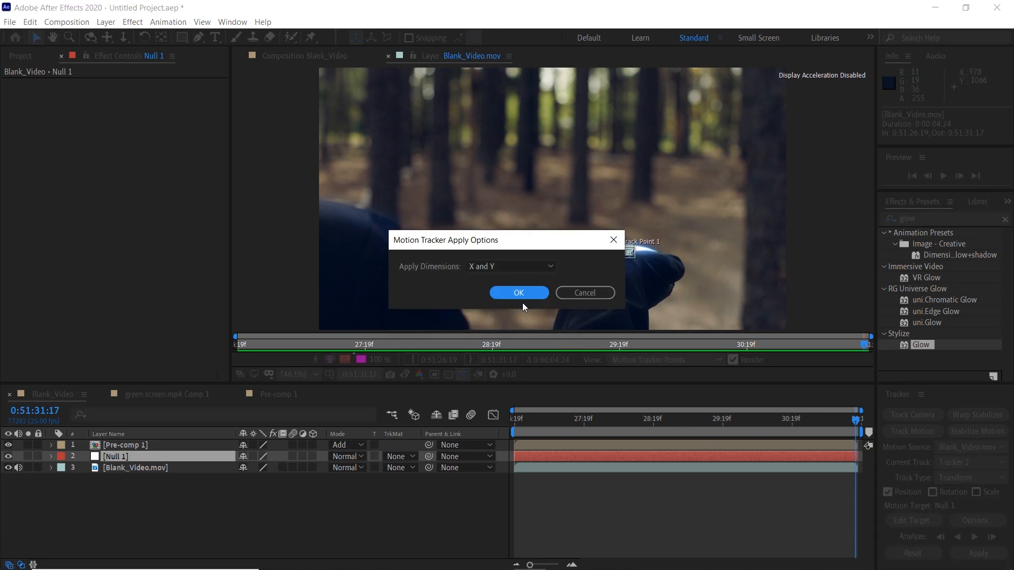
left_click(517, 294)
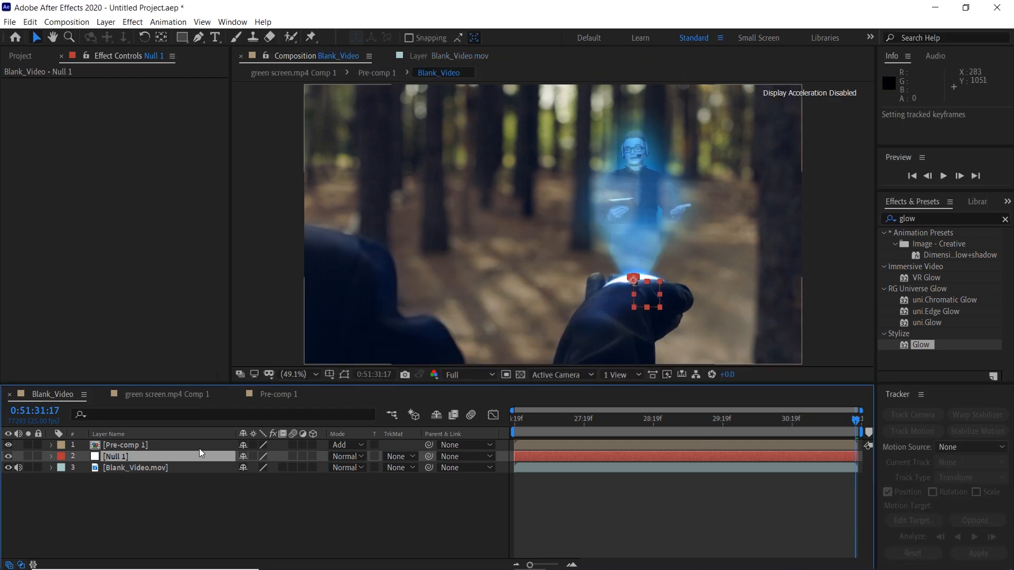
Parent the Pre-comp 1 layer to Null 1
left_click_drag(430, 444, 186, 460)
left_click_drag(122, 457, 122, 457)
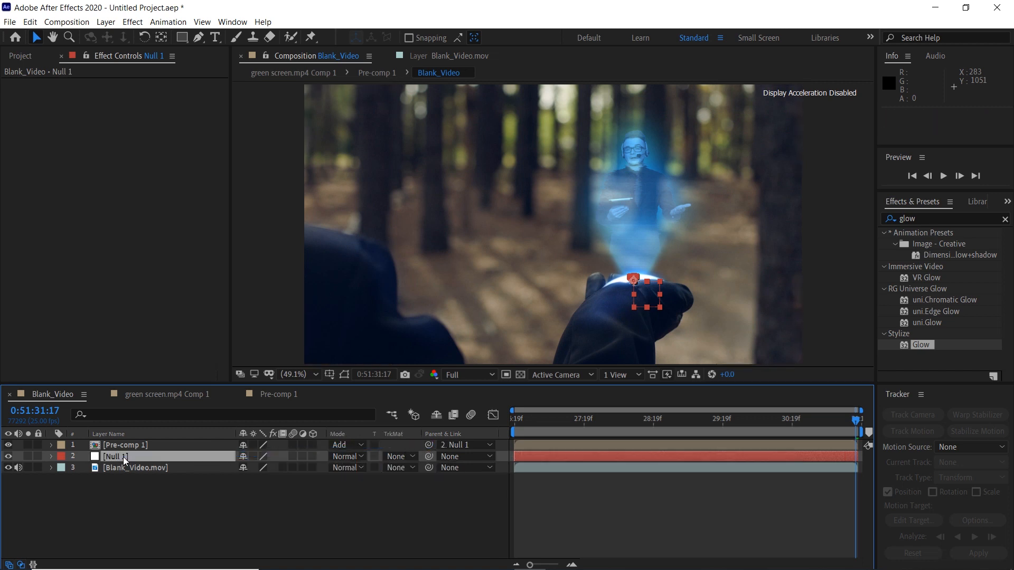
Preview the tracked hologram and apply the Curves color correction effect to the Blank_Video.mov layer
key("space")
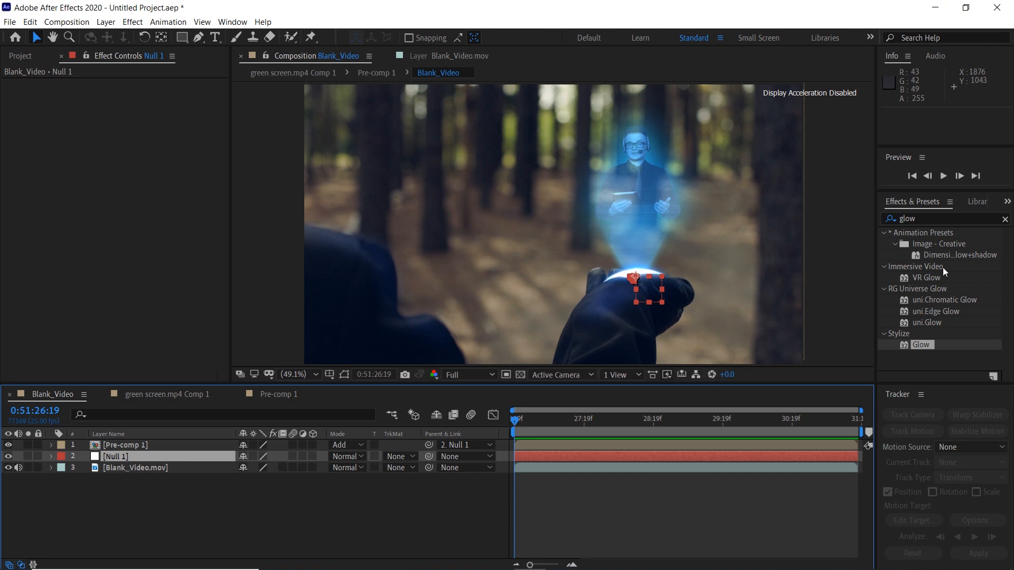
left_click(927, 214)
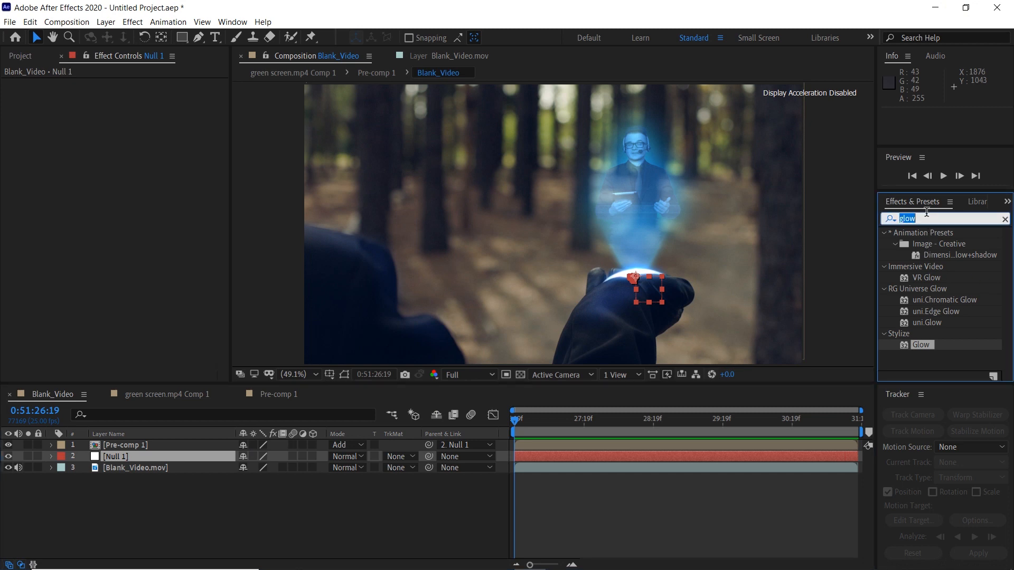
type("curves")
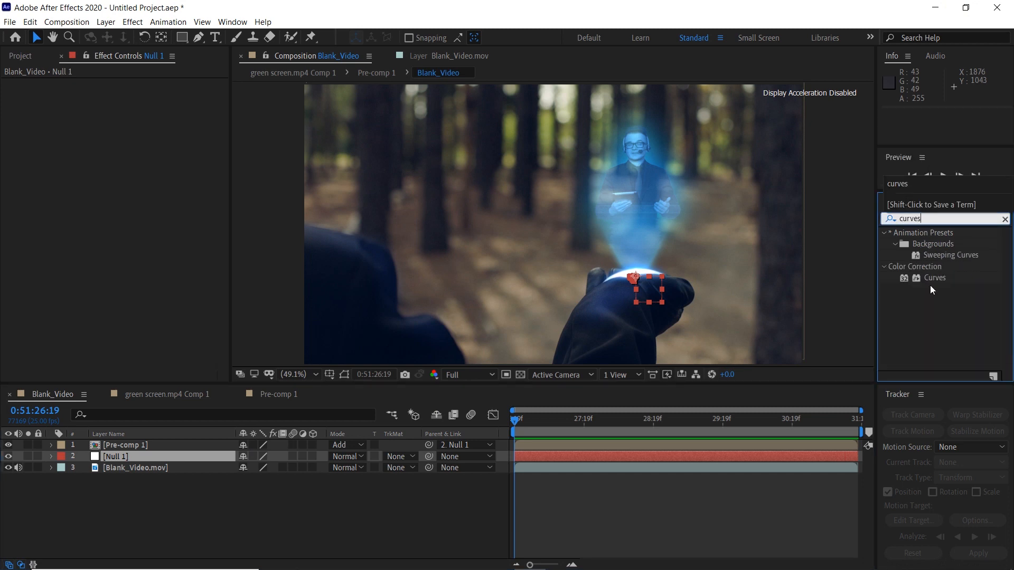
left_click_drag(935, 277, 648, 304)
left_click_drag(178, 470, 161, 471)
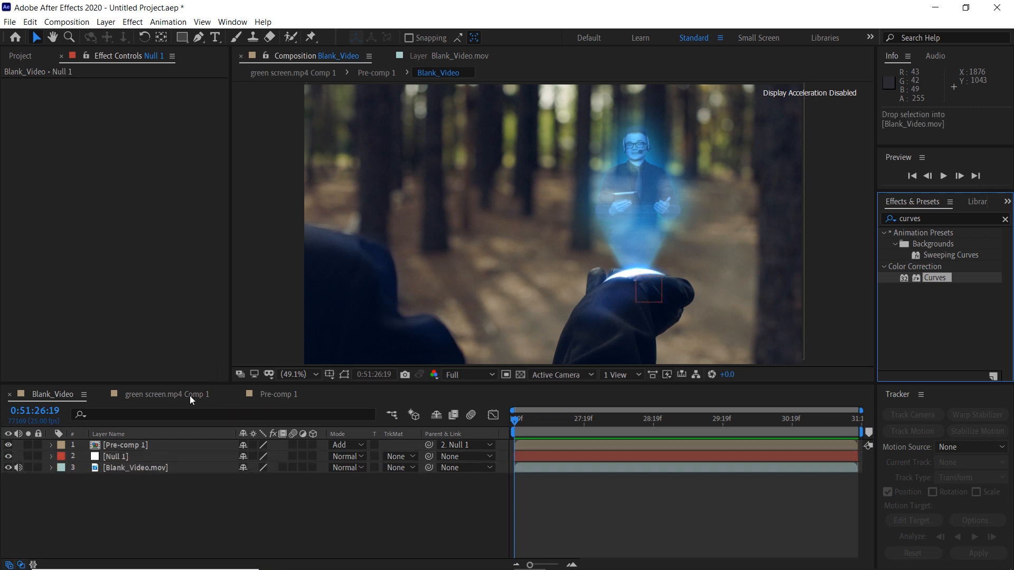
Bow the Blue curve upward and the RGB curve slightly downward on the Blank_Video.mov layer, and play back the composition
left_click(141, 96)
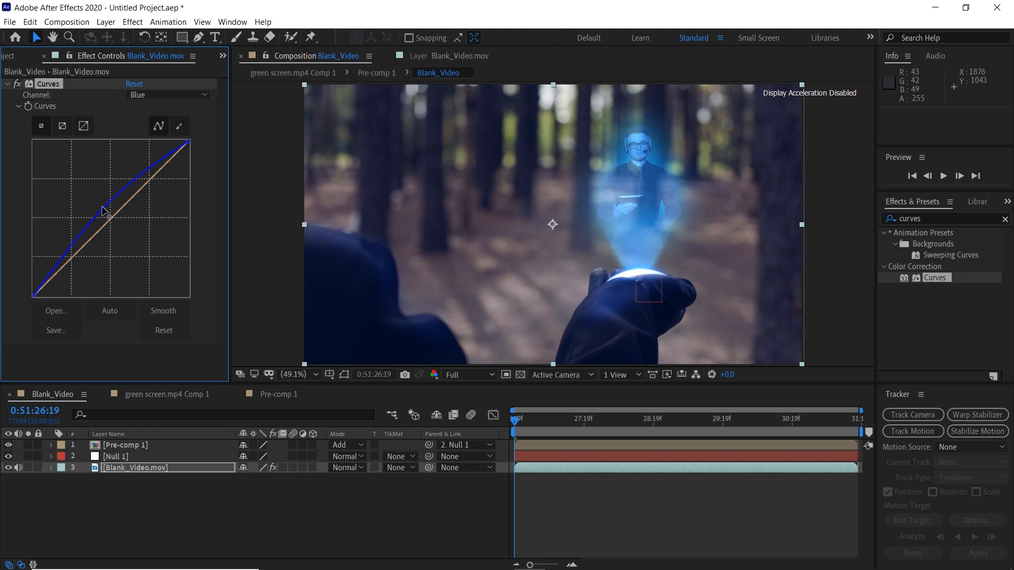
left_click(147, 96)
left_click(138, 104)
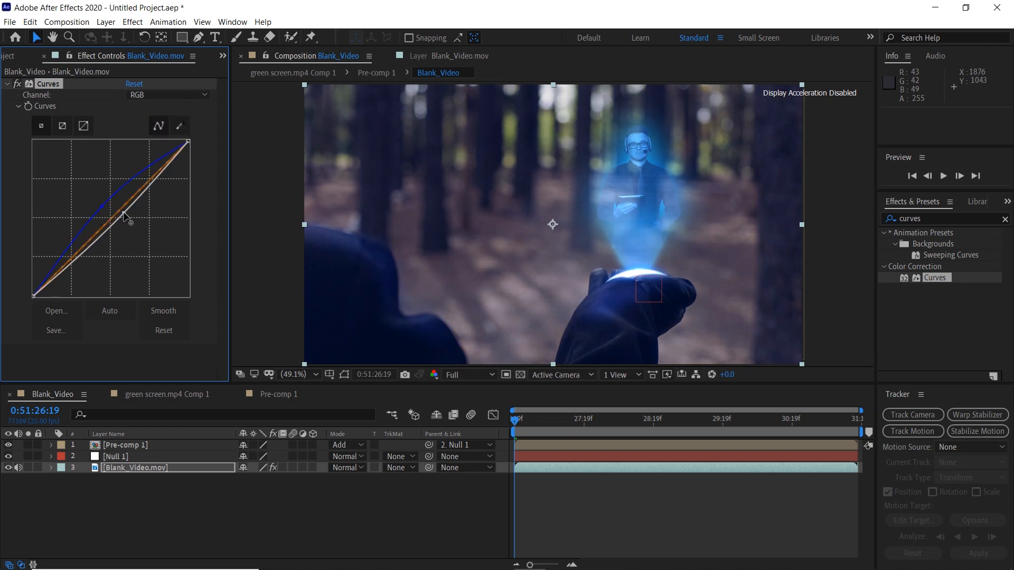
left_click(253, 516)
key("space")
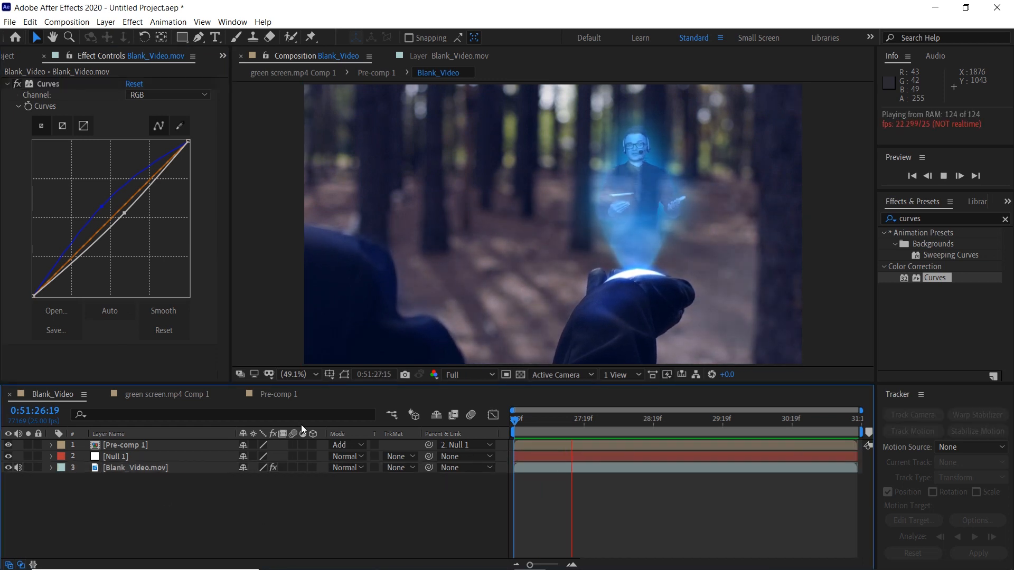